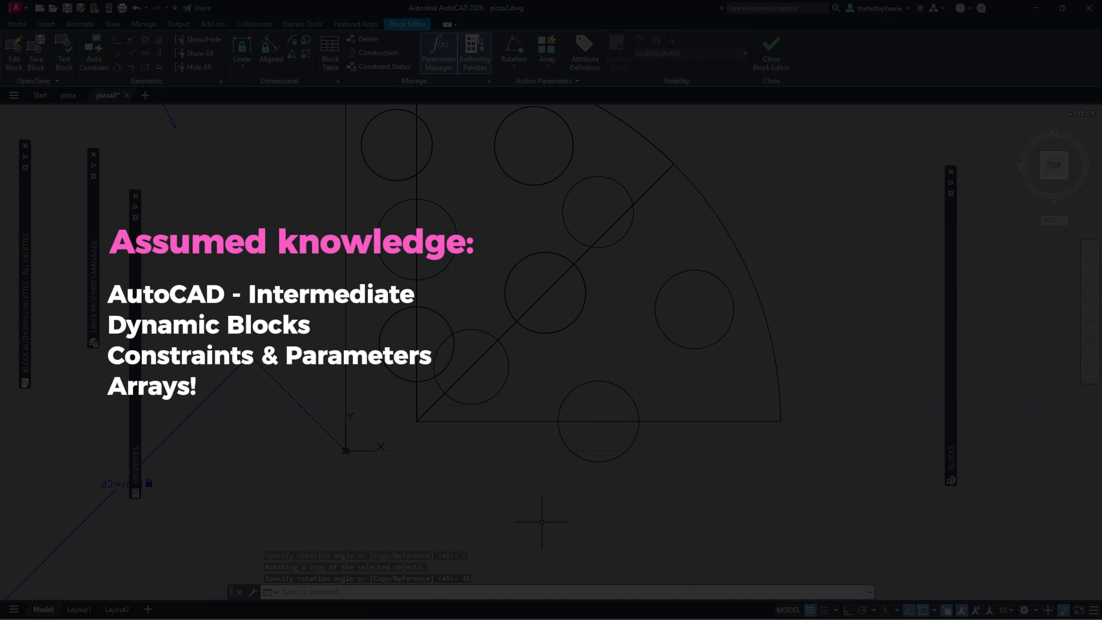
pyautogui.click(617, 383)
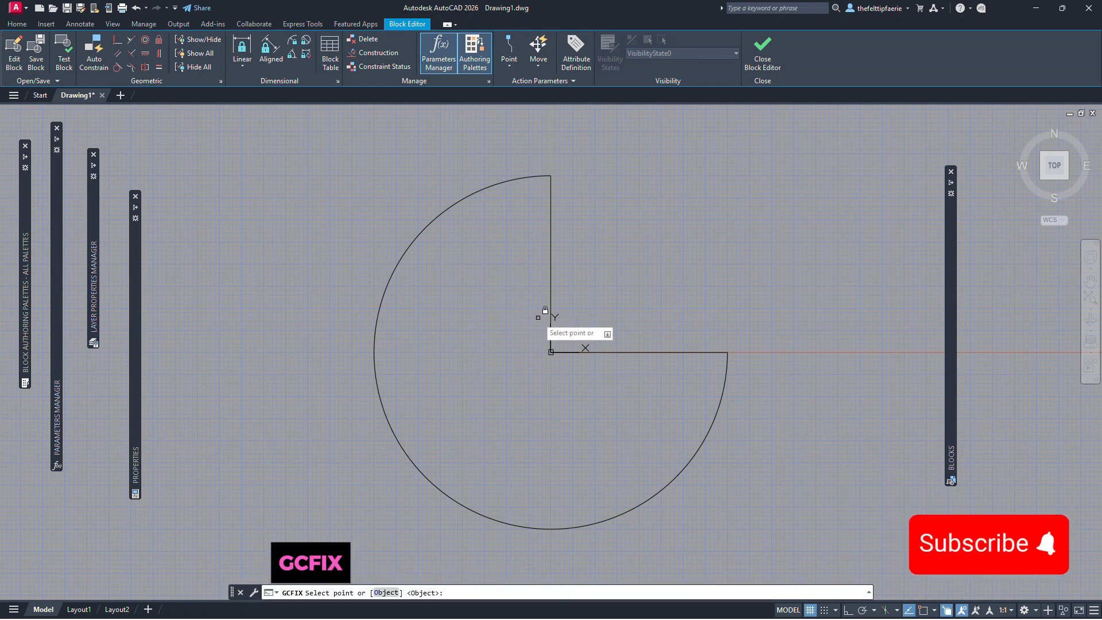
# Fix the centre endpoints of the vertical and horizontal lines and constrain the horizontal line as horizontal.
pyautogui.click(551, 333)
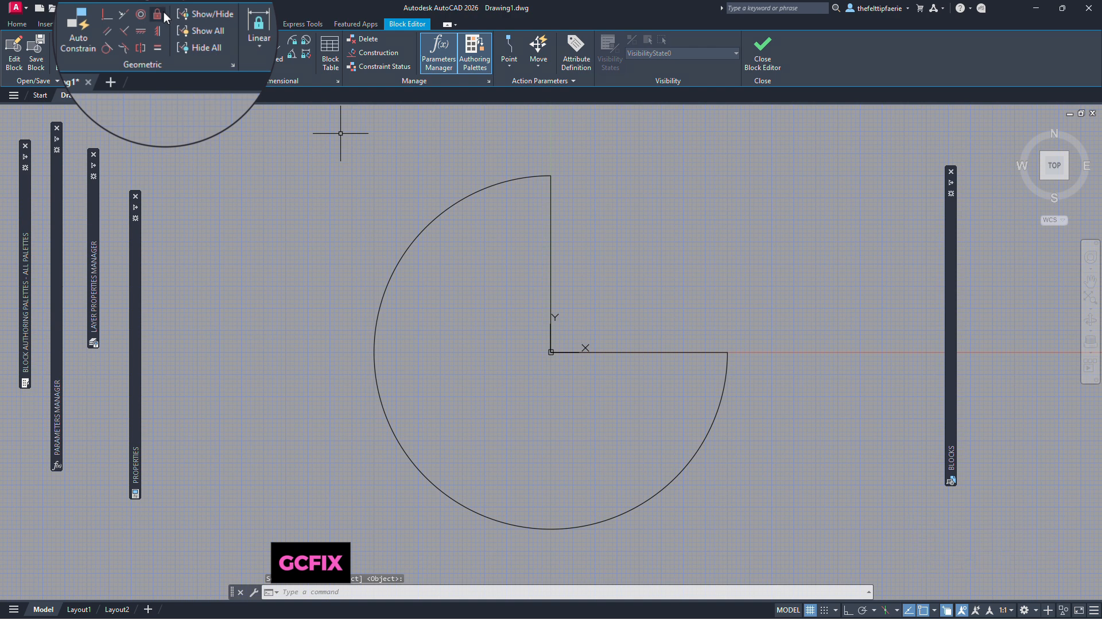
pyautogui.click(158, 15)
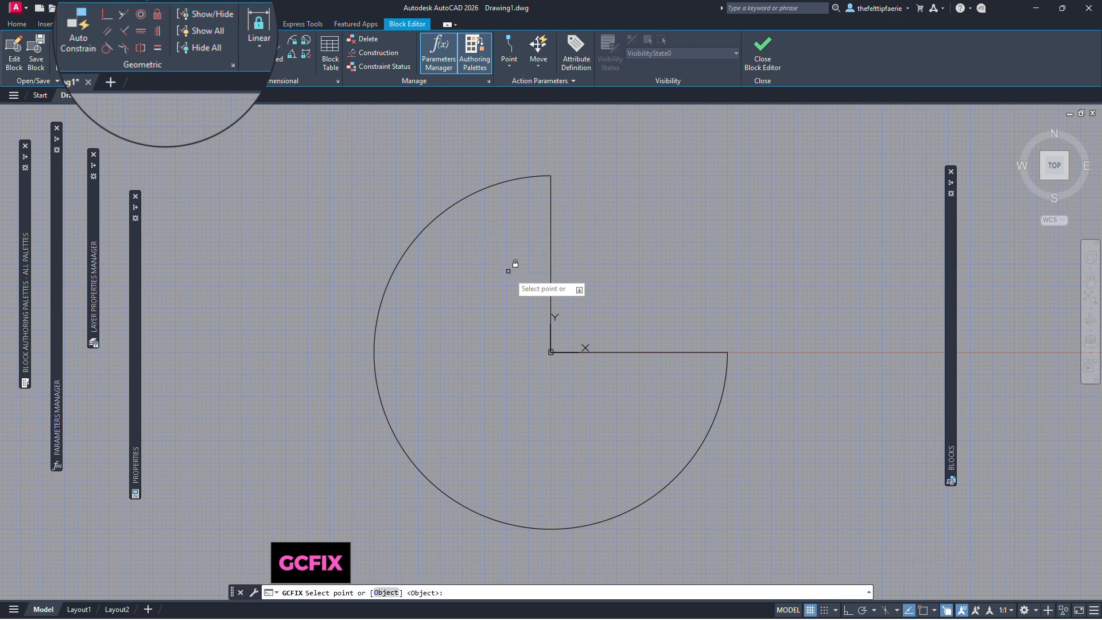
pyautogui.click(558, 351)
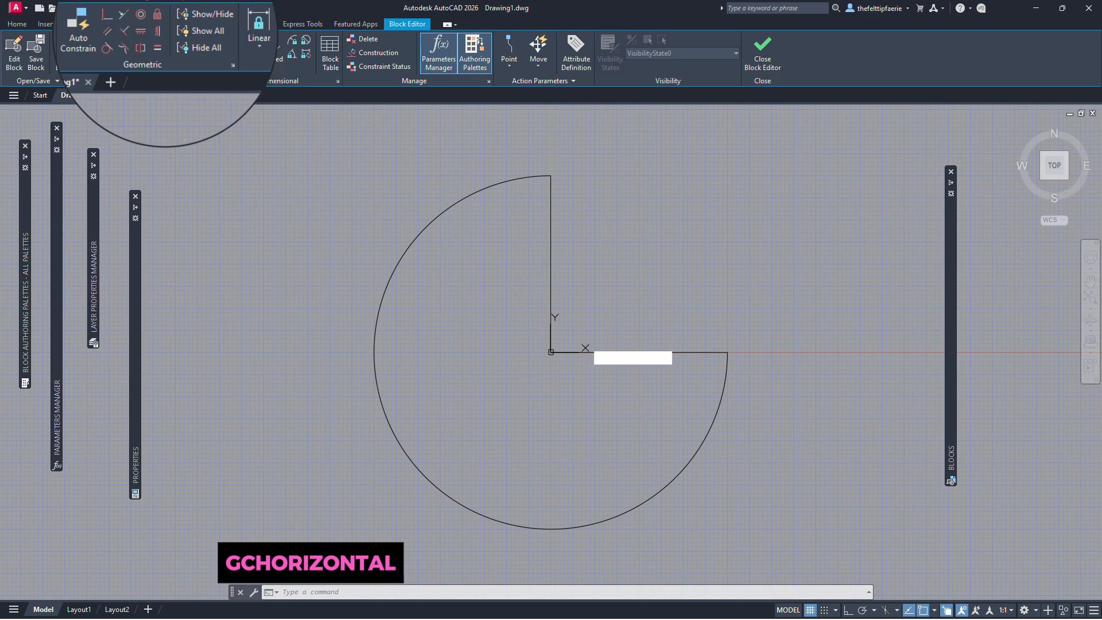
pyautogui.click(599, 352)
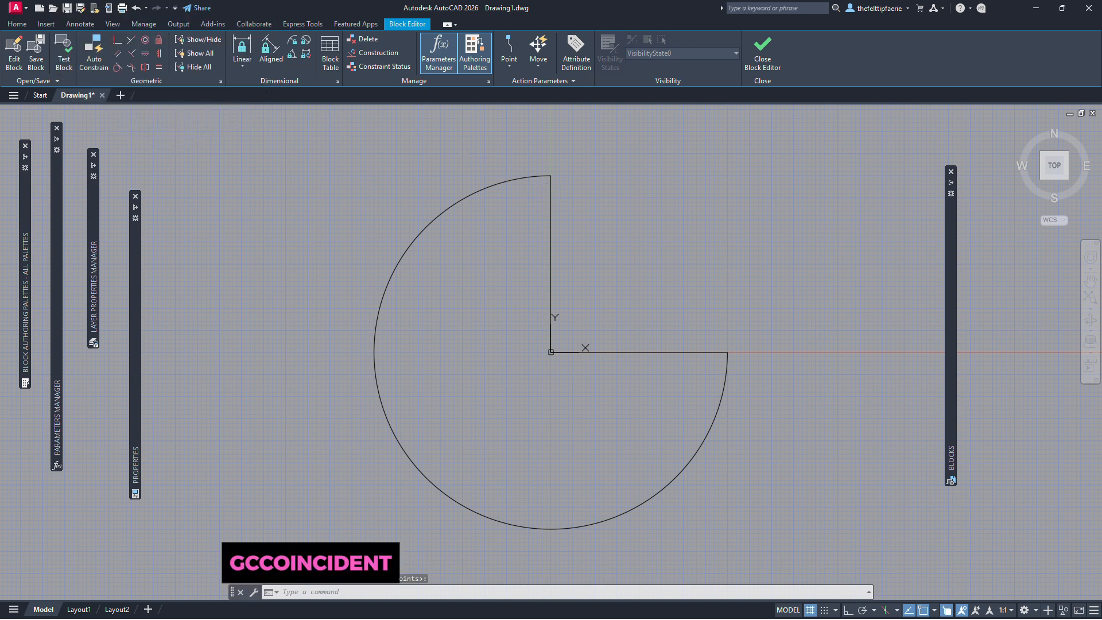
# Apply coincident constraints joining the arc's two ends to the outer endpoints of the vertical and horizontal lines.
pyautogui.click(550, 177)
pyautogui.click(550, 176)
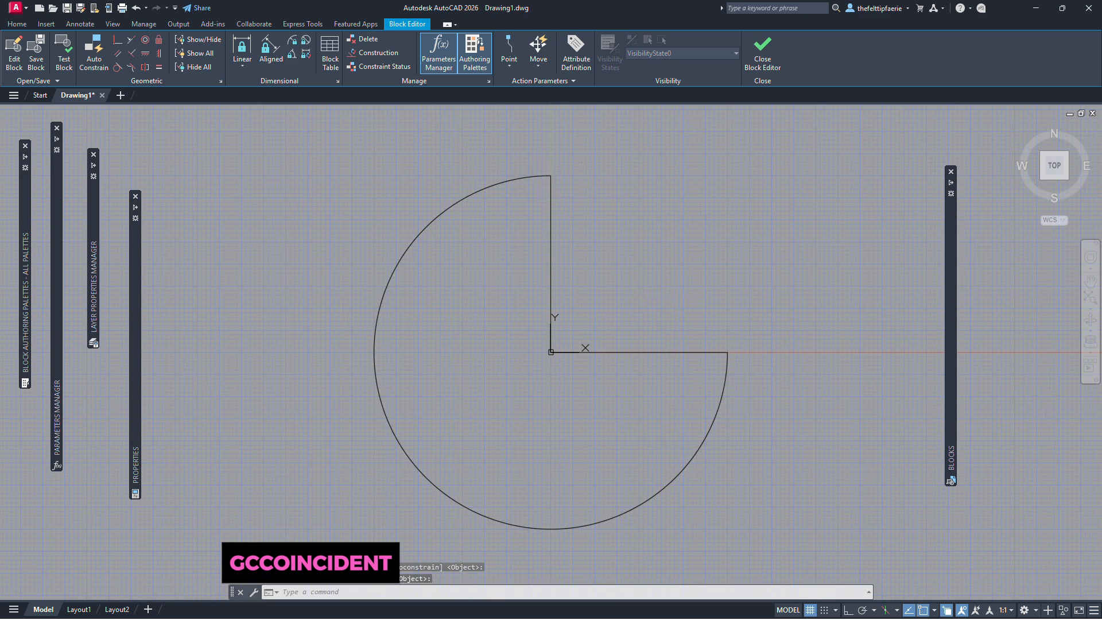
pyautogui.press('Return')
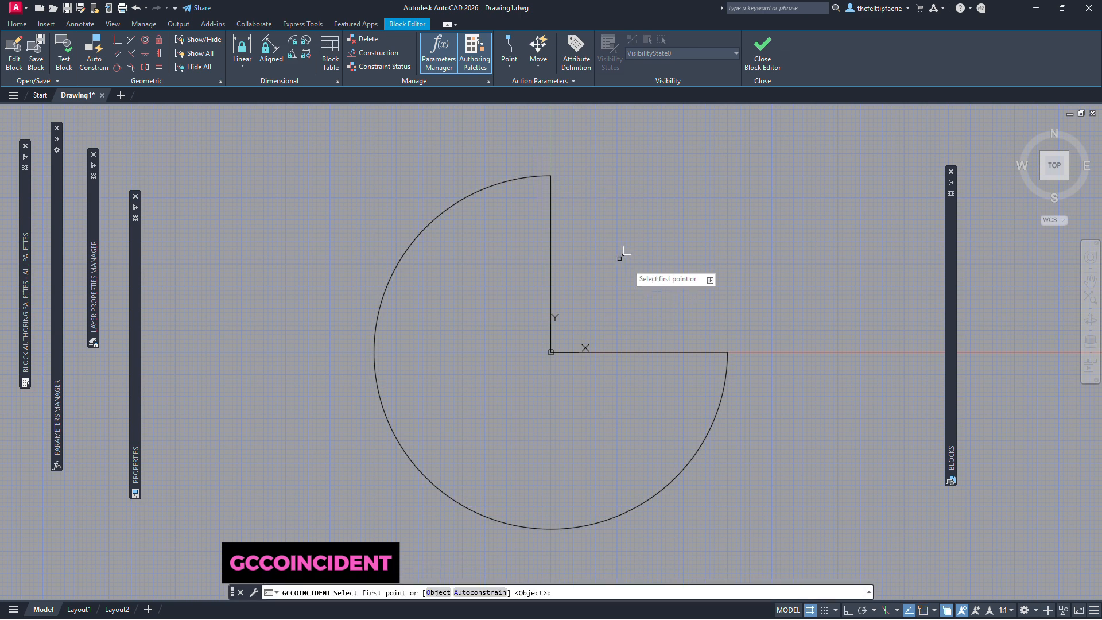
pyautogui.click(721, 345)
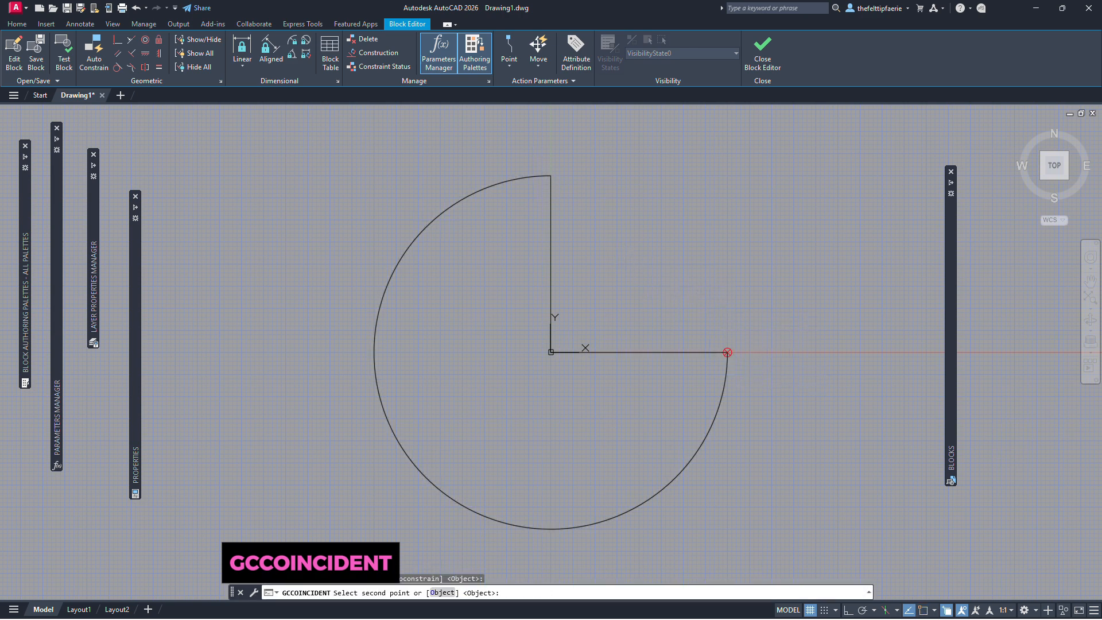
pyautogui.click(728, 365)
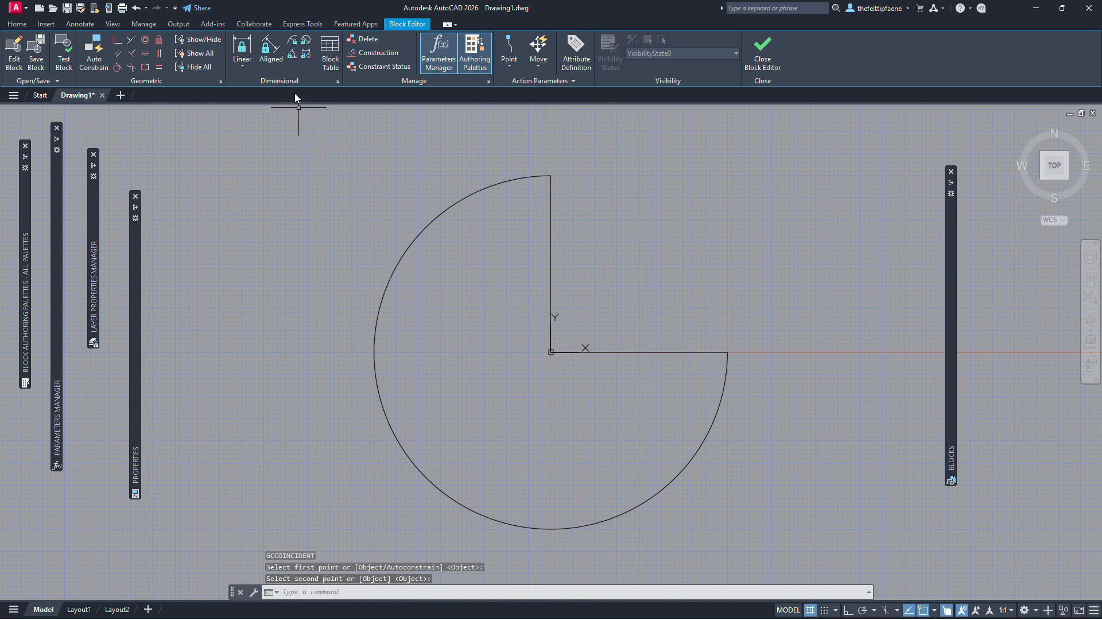
# Add an angular block parameter between the horizontal and vertical lines, placed outside the open quadrant, and accept 90.
pyautogui.click(294, 52)
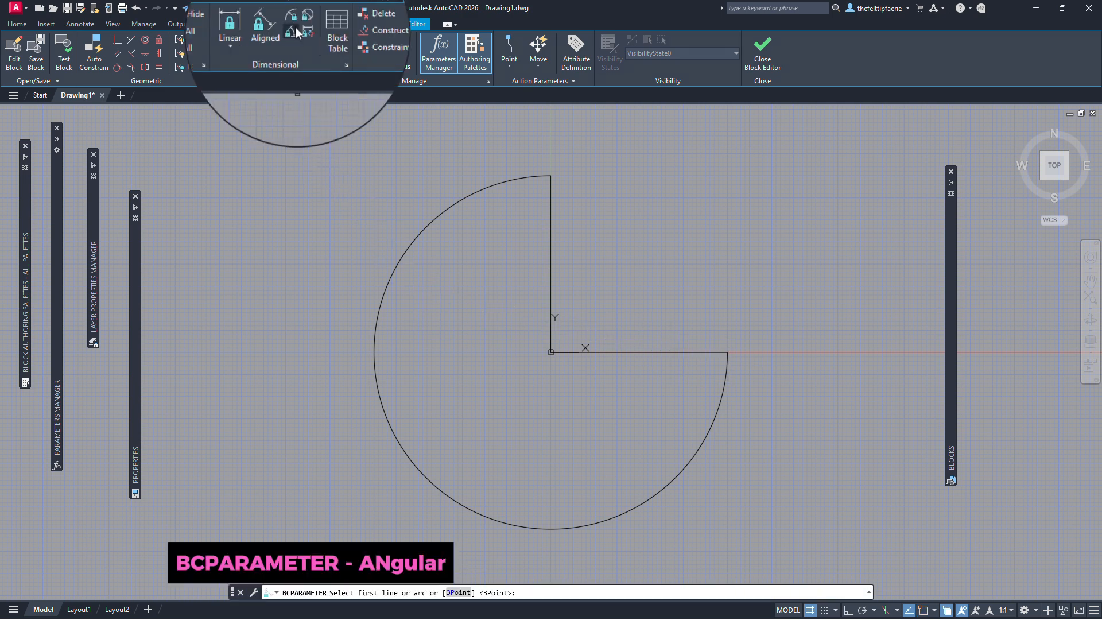
pyautogui.click(666, 352)
pyautogui.click(551, 251)
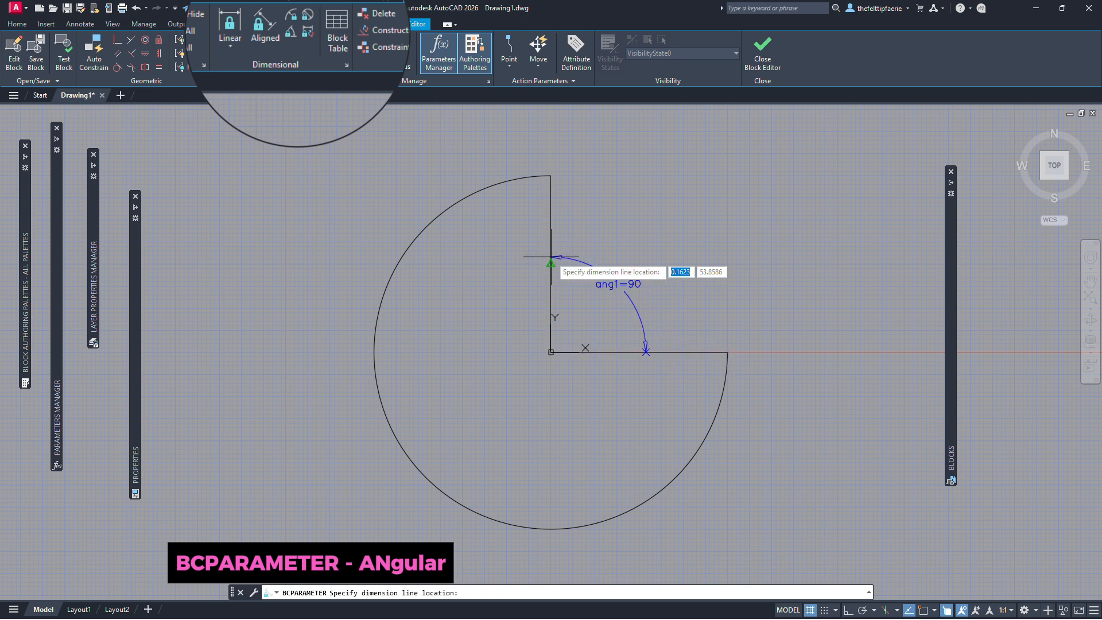
pyautogui.click(674, 187)
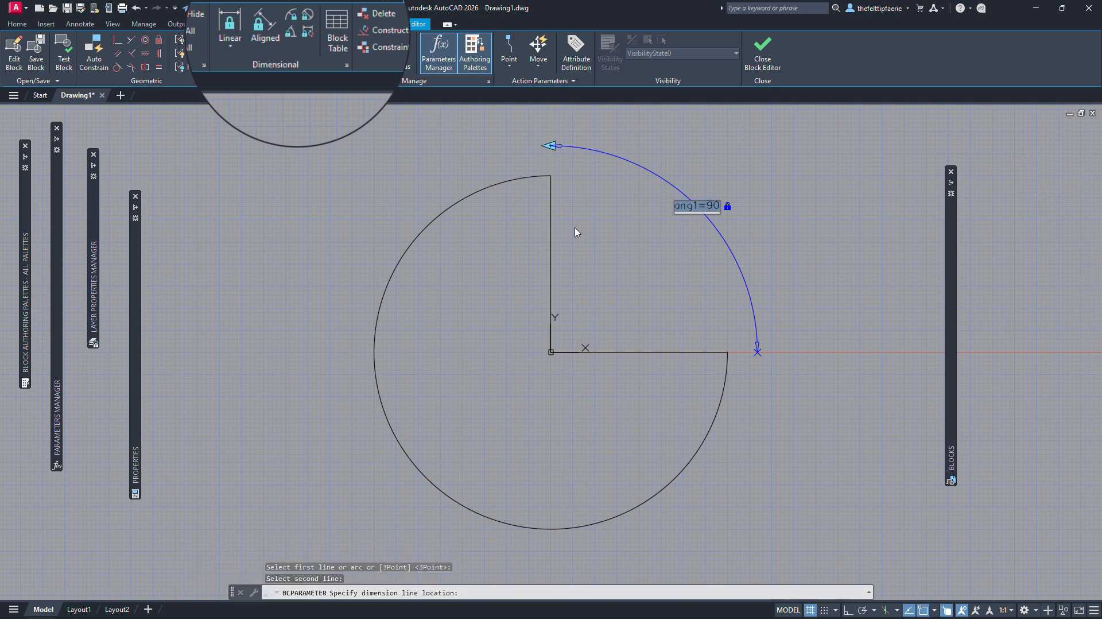
pyautogui.press('Return')
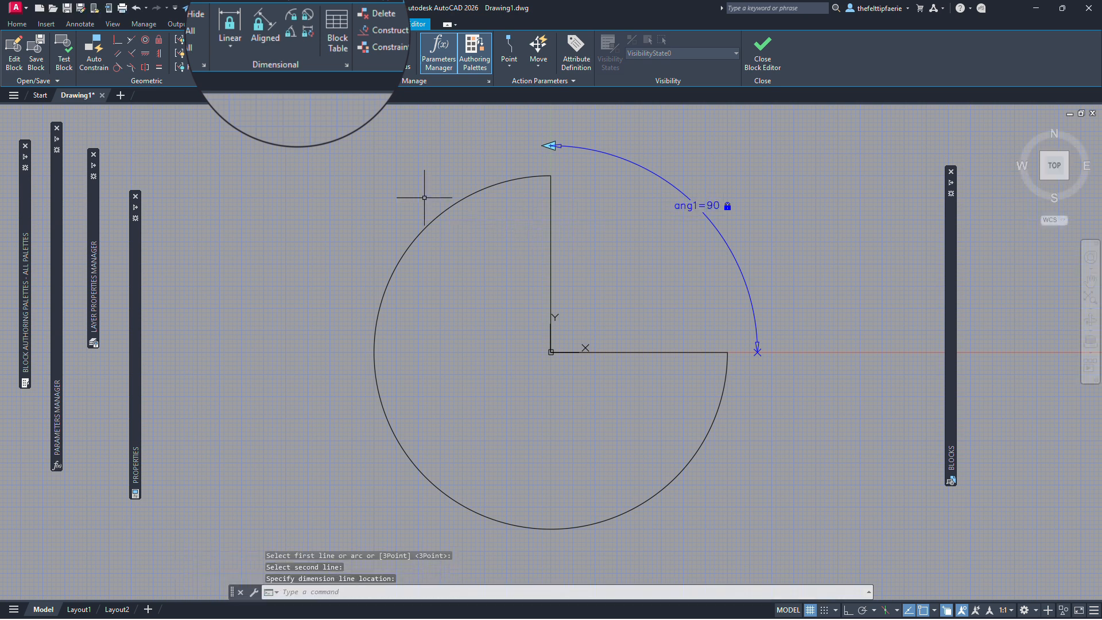
# Add an aligned block parameter from the centre point to the arc's midpoint, with its dimension line inside the circle.
pyautogui.click(266, 24)
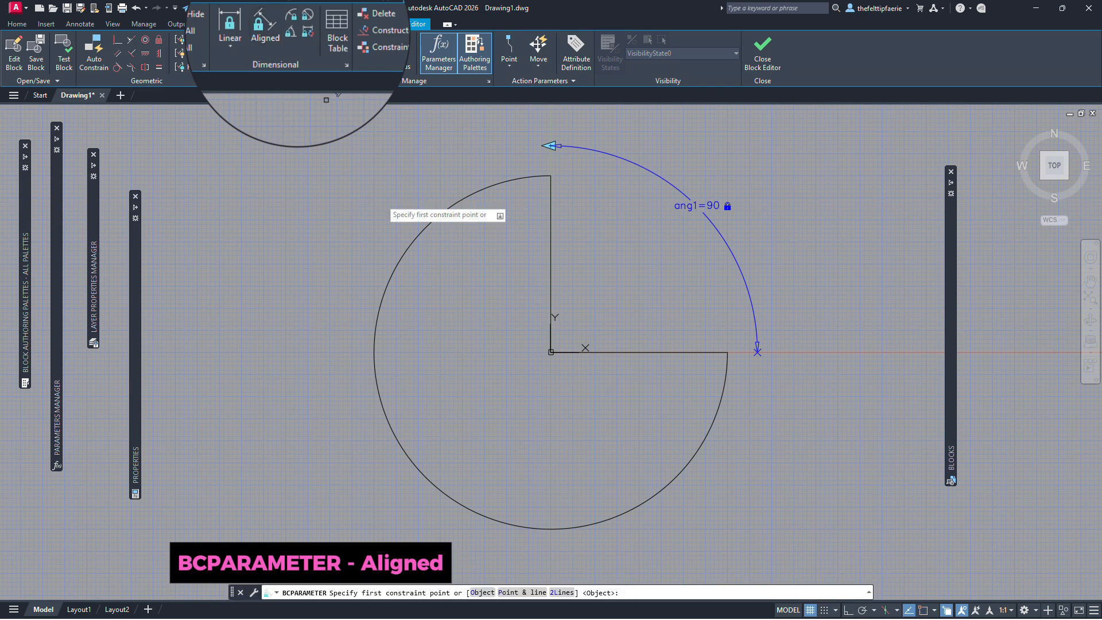
pyautogui.click(557, 344)
pyautogui.click(445, 478)
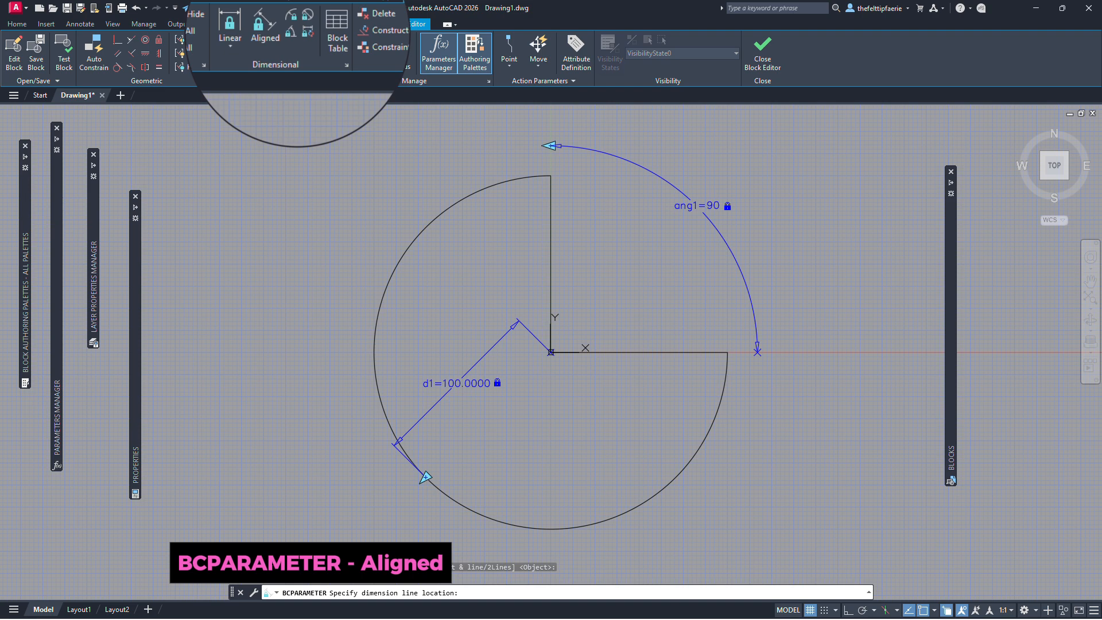
pyautogui.click(425, 410)
pyautogui.press('Return')
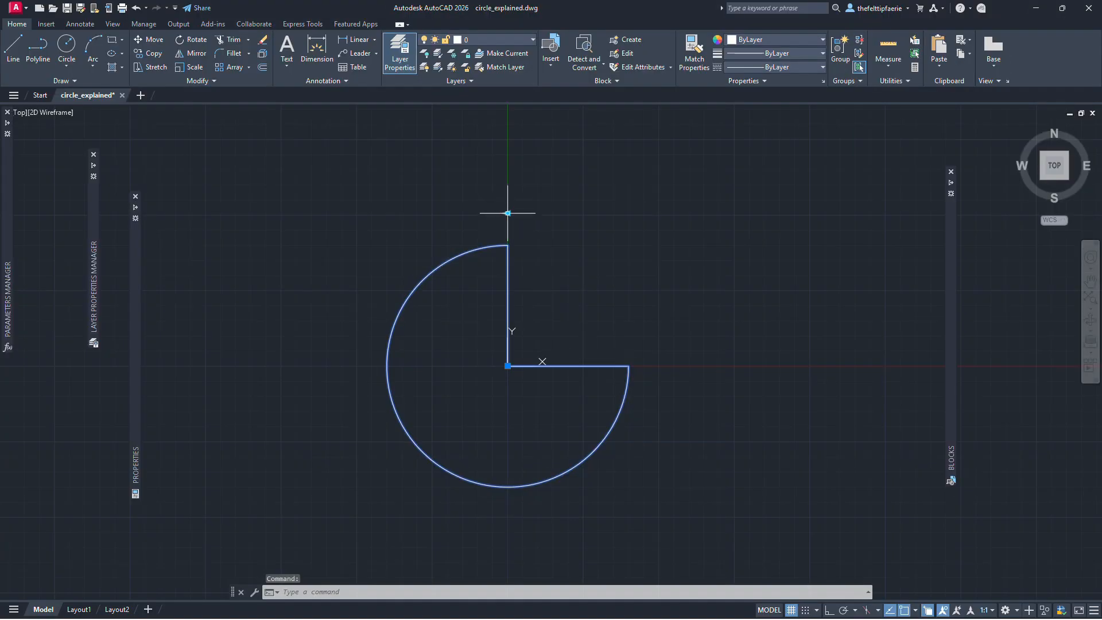
pyautogui.click(507, 214)
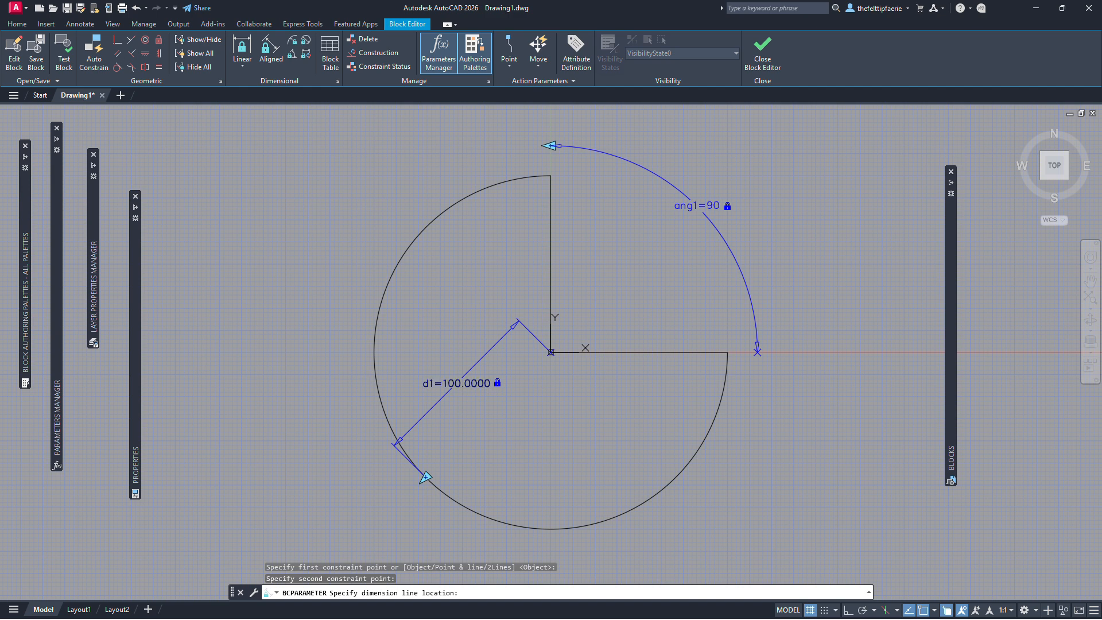
pyautogui.click(425, 411)
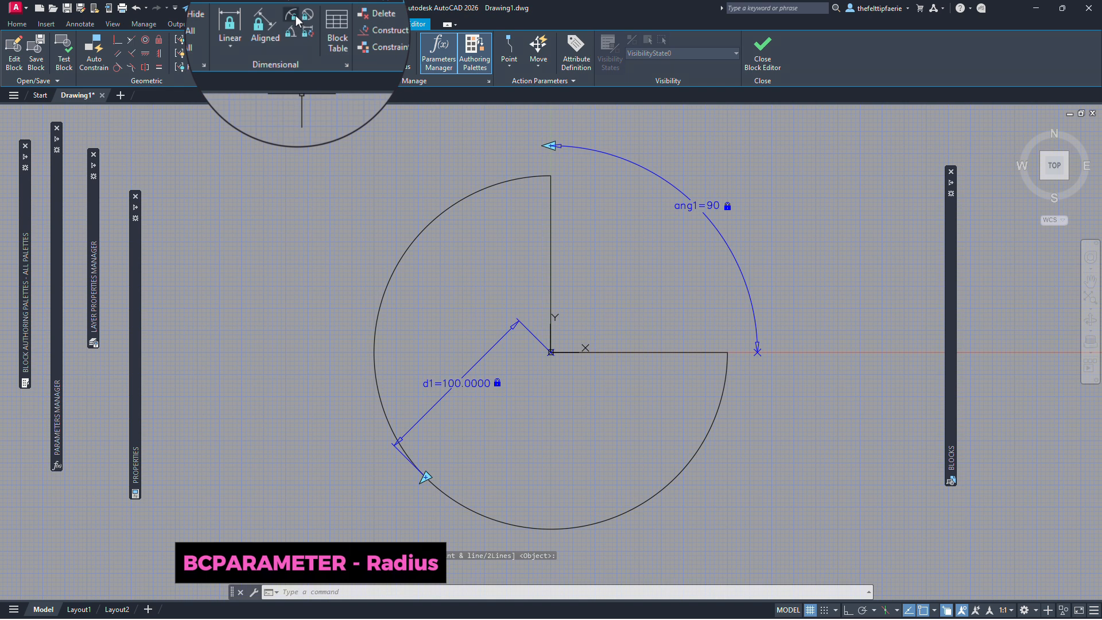
# Add a radius block parameter to the arc, placed outside its upper-left side.
pyautogui.click(293, 40)
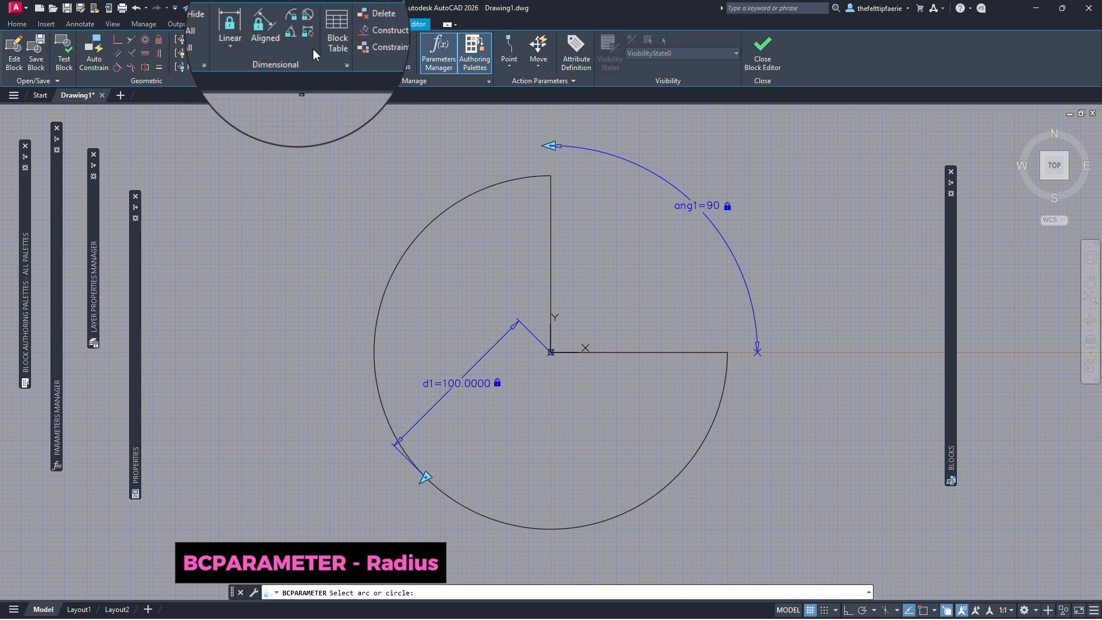
pyautogui.click(425, 227)
pyautogui.click(376, 194)
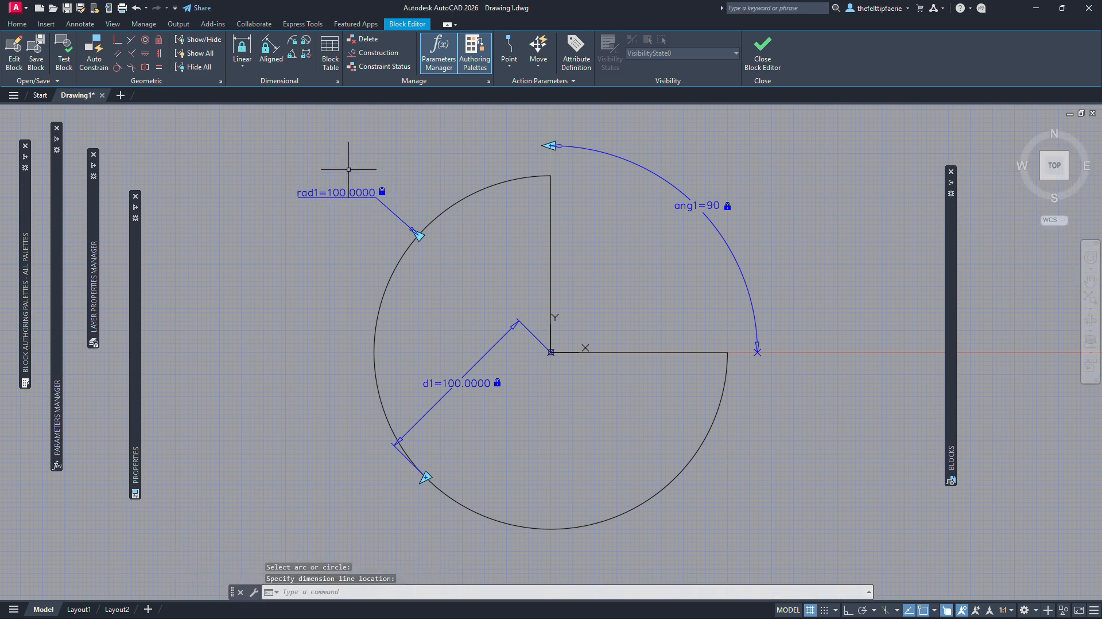
# For the radius and aligned parameters together, set the number of grips to 0 and Show Properties to No.
pyautogui.click(401, 165)
pyautogui.click(293, 238)
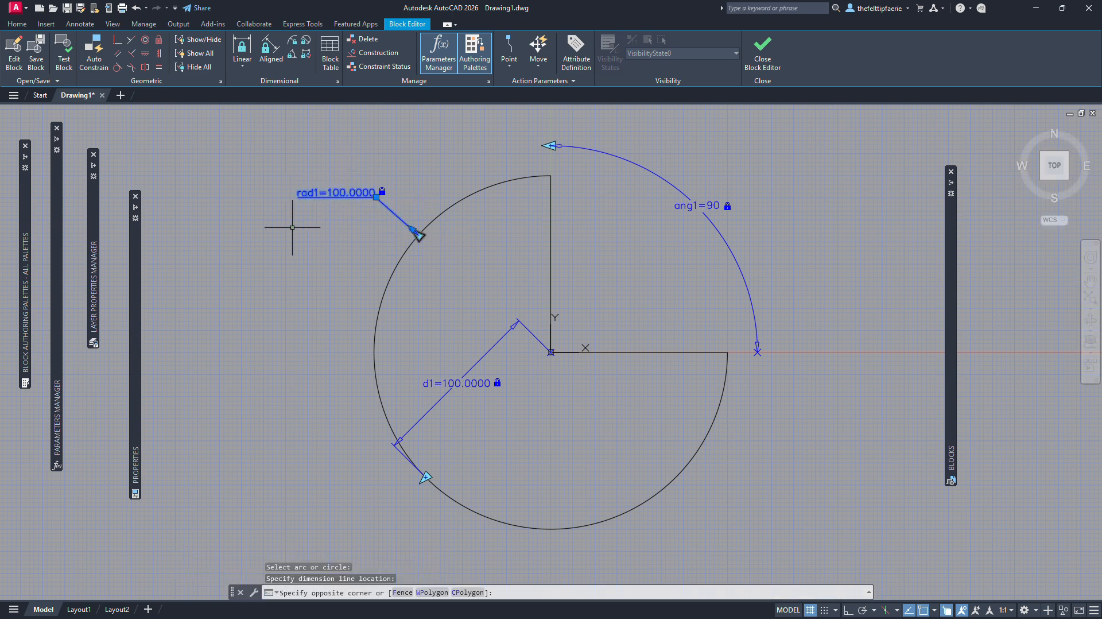
pyautogui.click(485, 392)
pyautogui.click(453, 363)
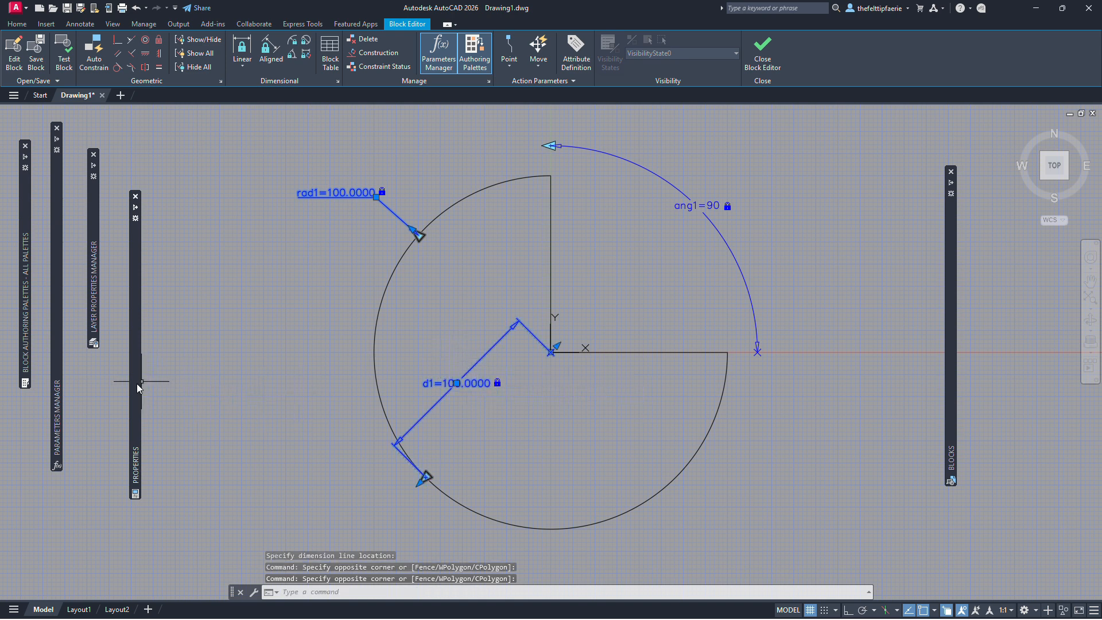
pyautogui.moveTo(137, 384)
pyautogui.click(256, 464)
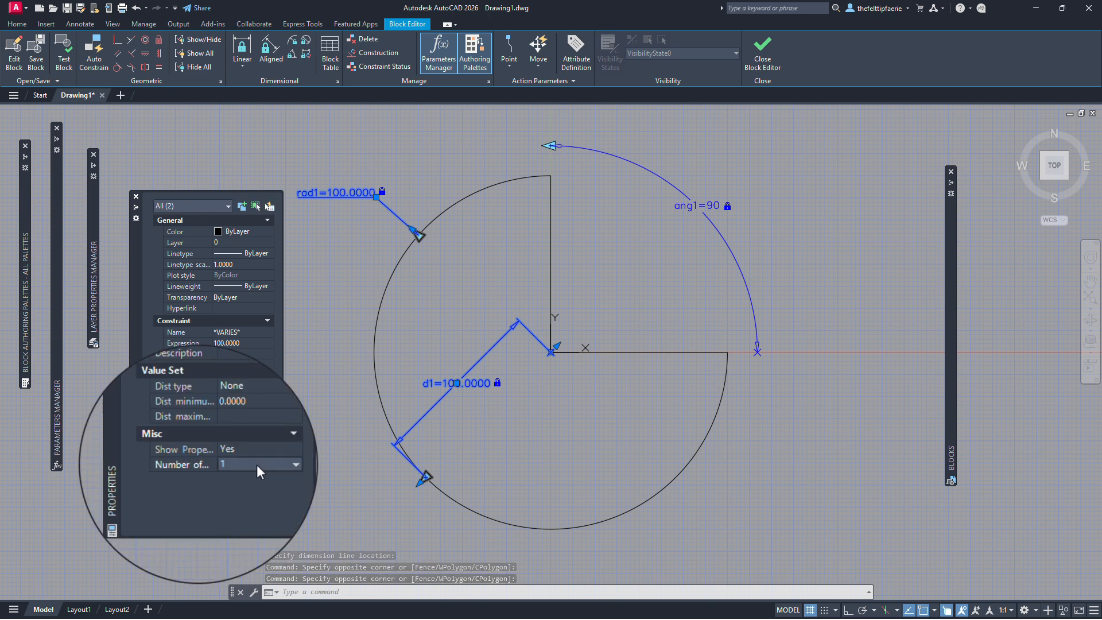
pyautogui.click(254, 482)
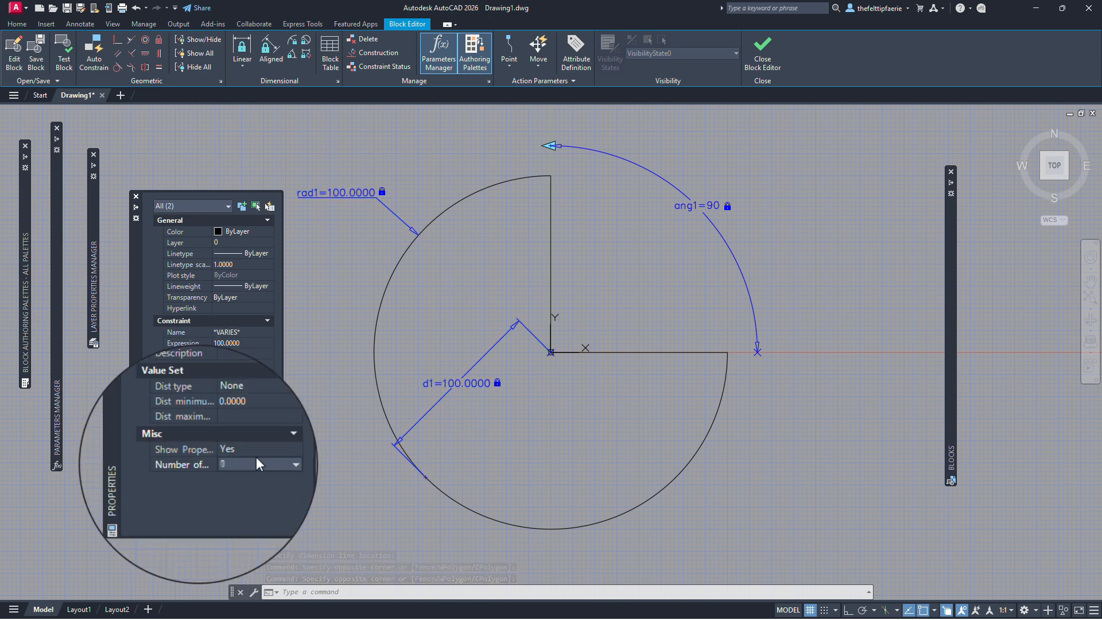
pyautogui.click(256, 452)
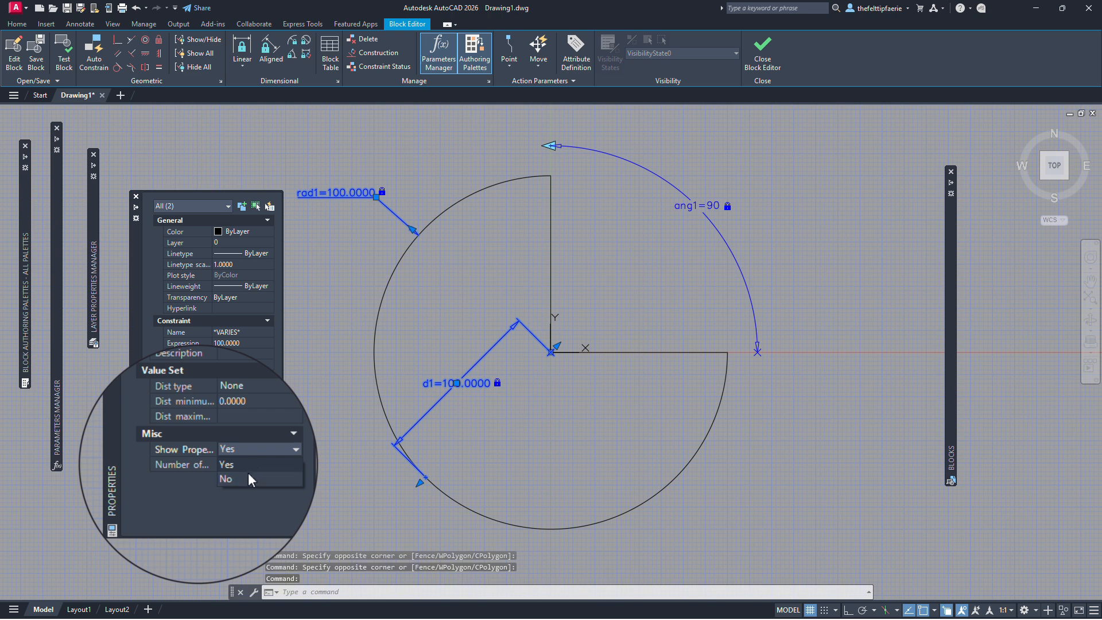
pyautogui.click(247, 474)
pyautogui.press('Escape')
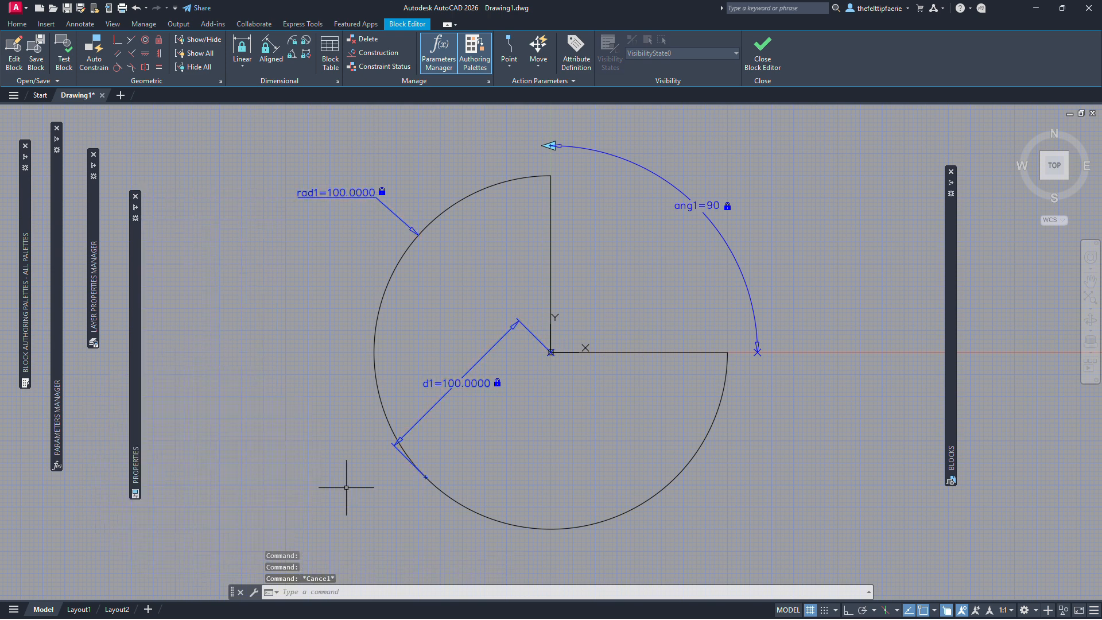
# Set the angular parameter's value set type to Increment with an angle increment of 45.
pyautogui.click(748, 297)
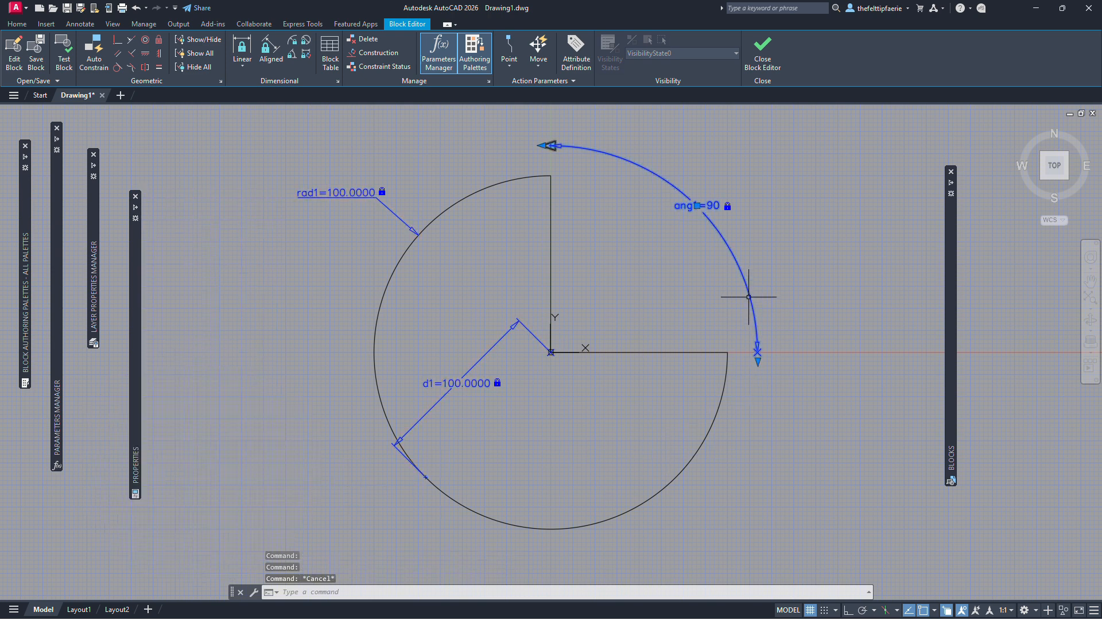
pyautogui.moveTo(134, 408)
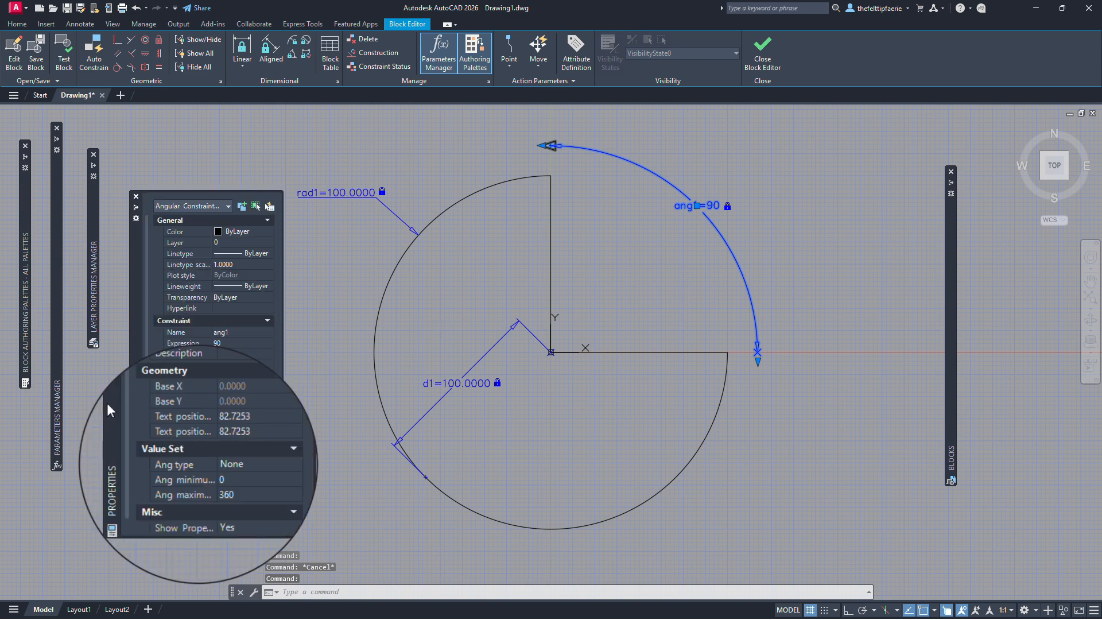
pyautogui.click(239, 465)
pyautogui.click(239, 465)
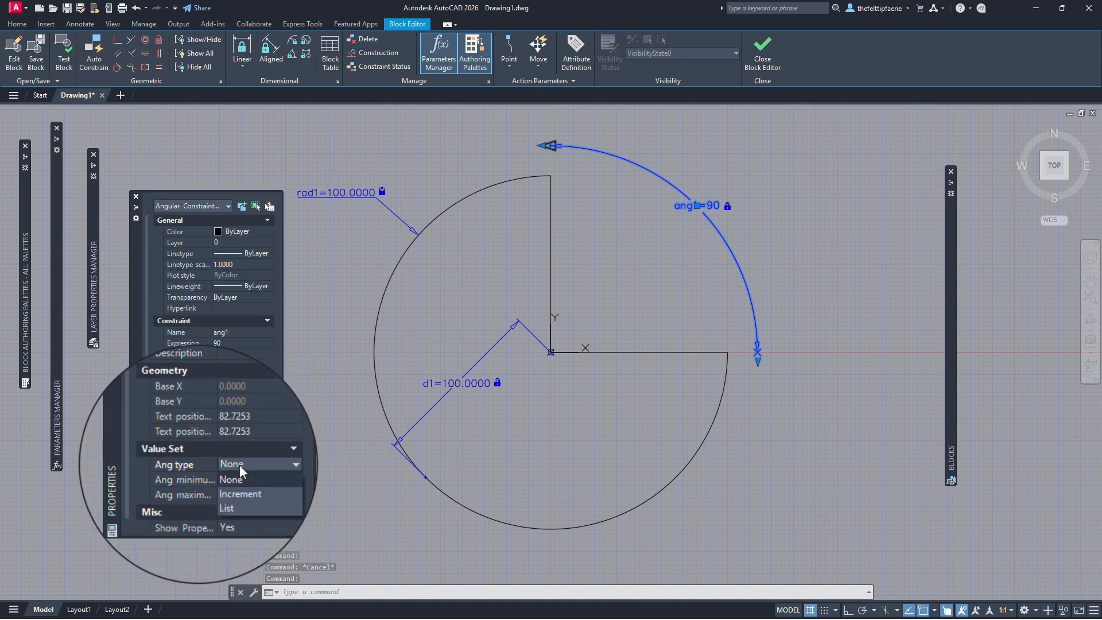
pyautogui.click(249, 497)
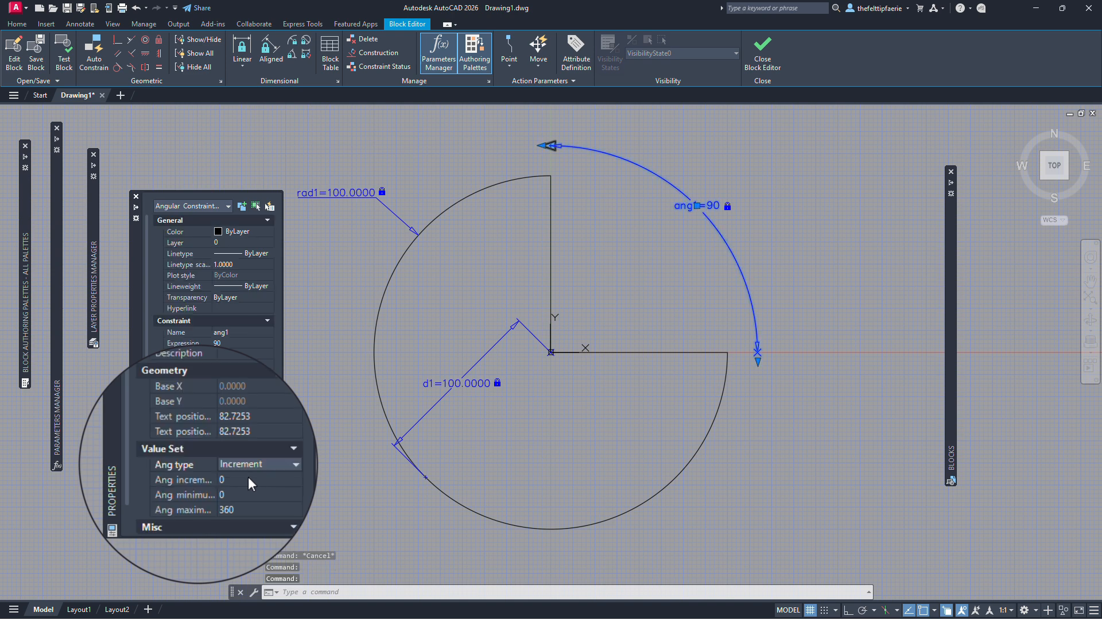
pyautogui.click(249, 478)
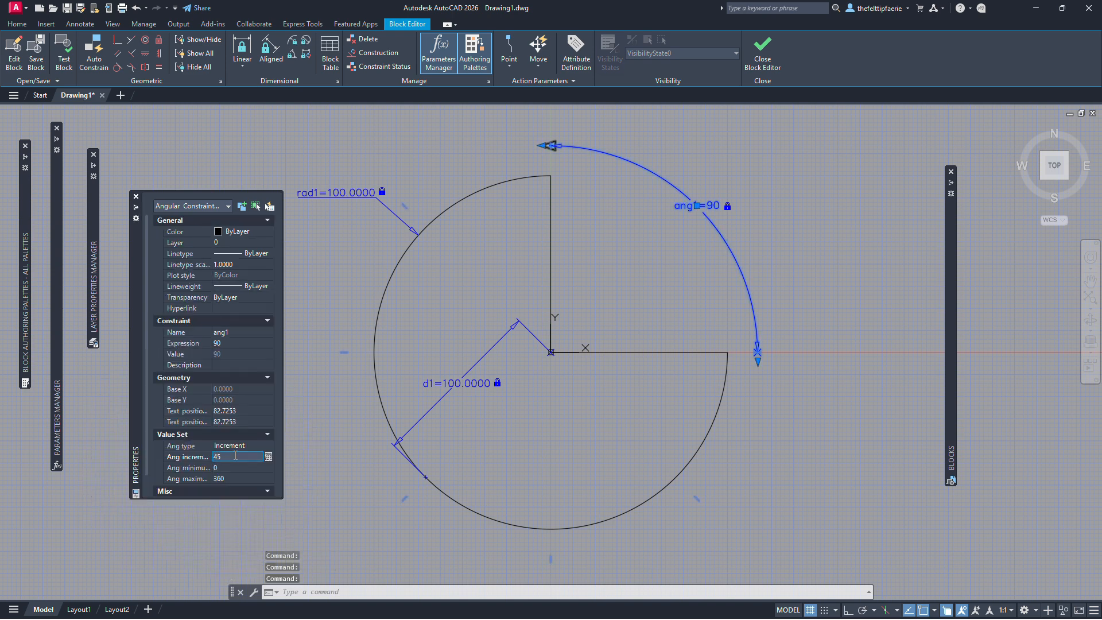
# Close the Block Editor and test the block's angle grip at the 270-, 45- and 135-degree positions.
pyautogui.click(764, 69)
pyautogui.click(521, 365)
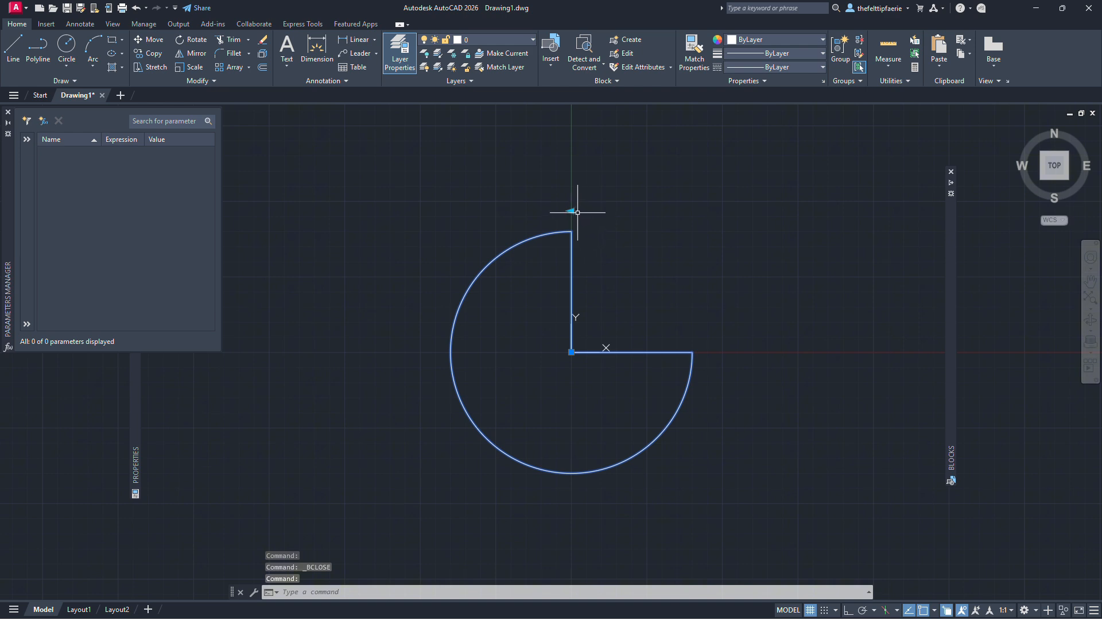
pyautogui.click(570, 211)
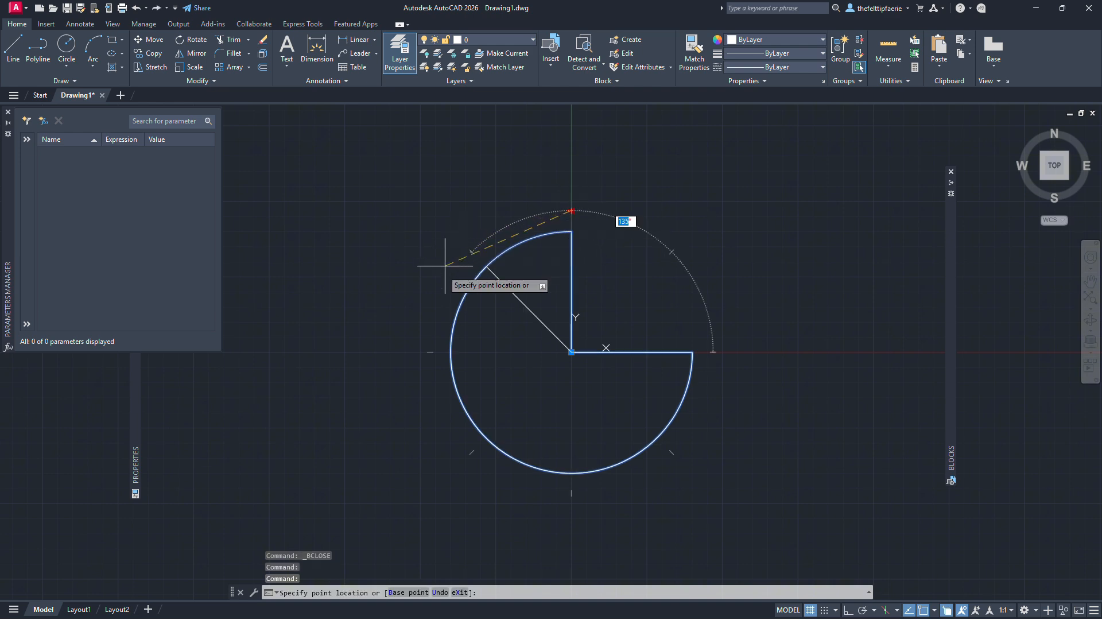
pyautogui.click(593, 488)
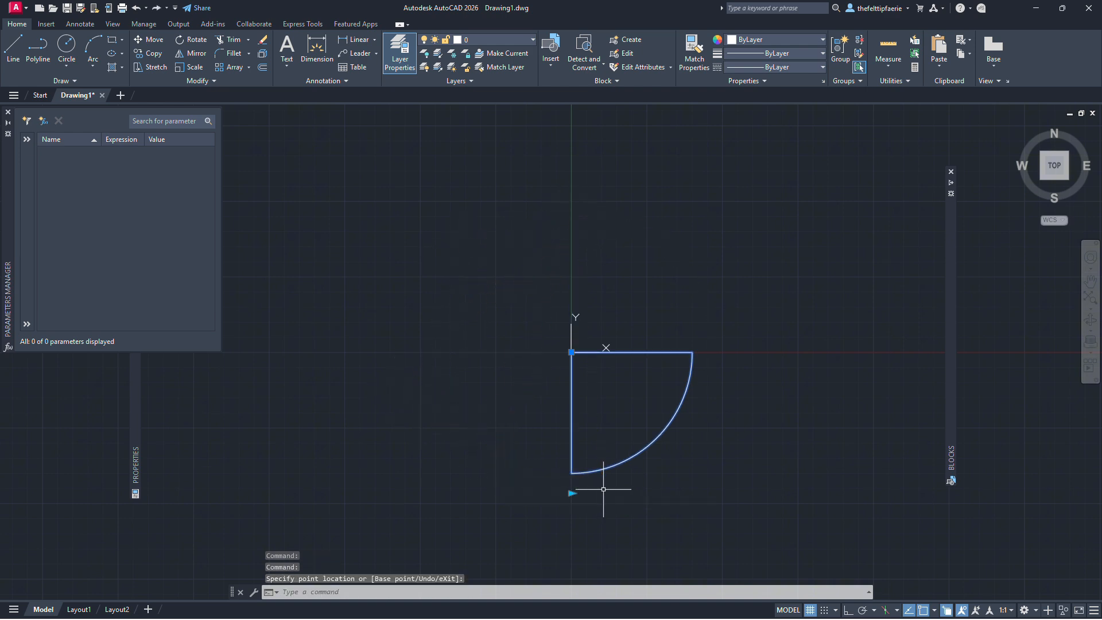
pyautogui.click(572, 492)
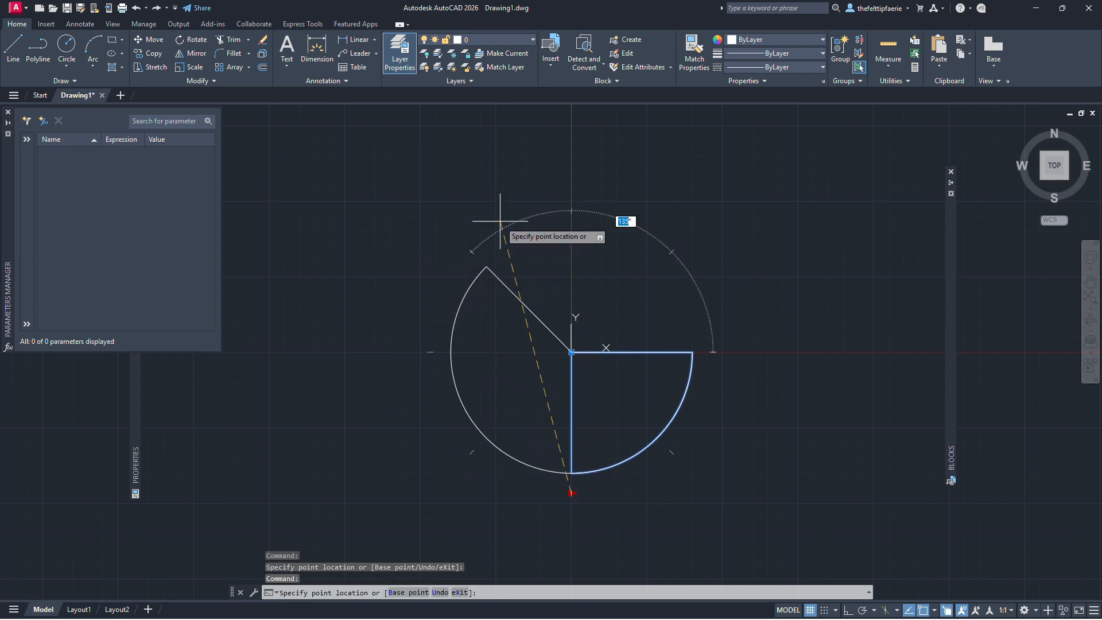
pyautogui.click(668, 247)
pyautogui.click(671, 250)
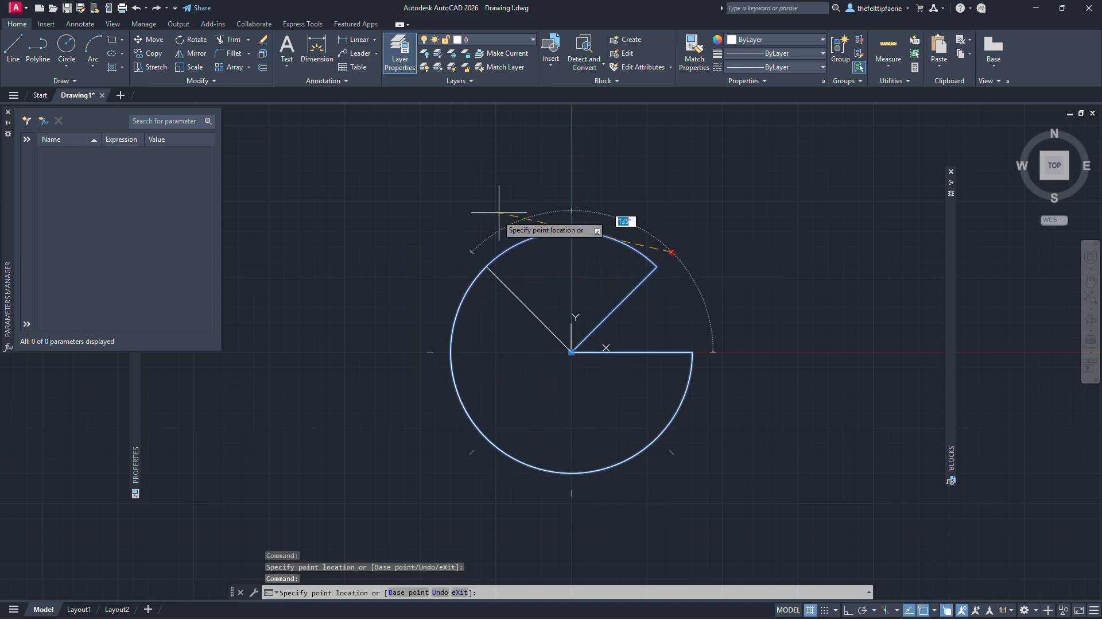
pyautogui.click(489, 218)
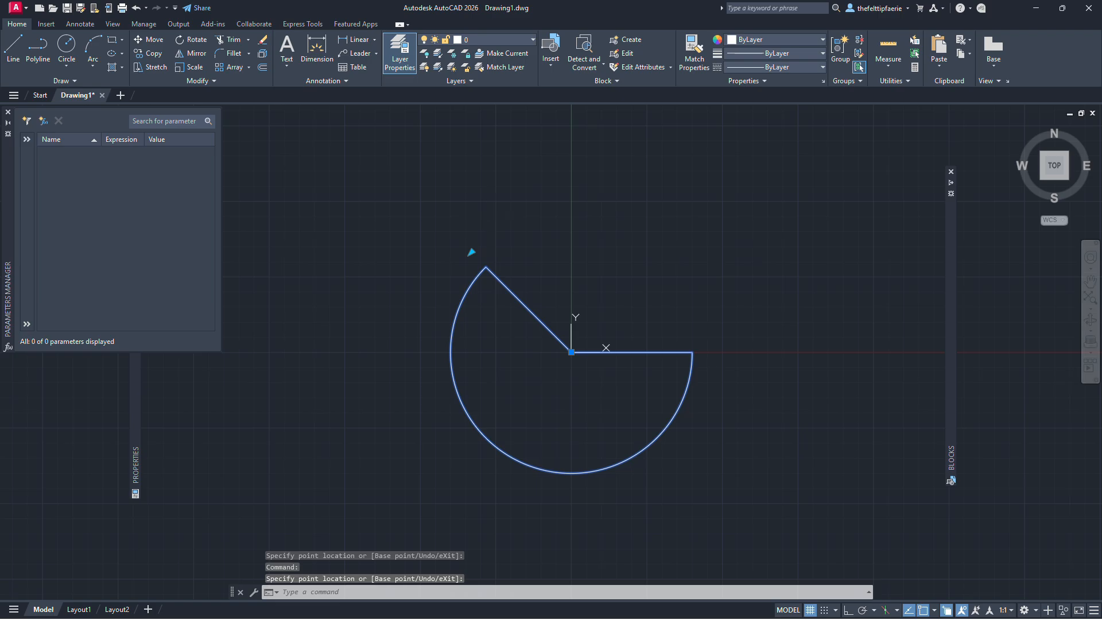
pyautogui.press('Escape')
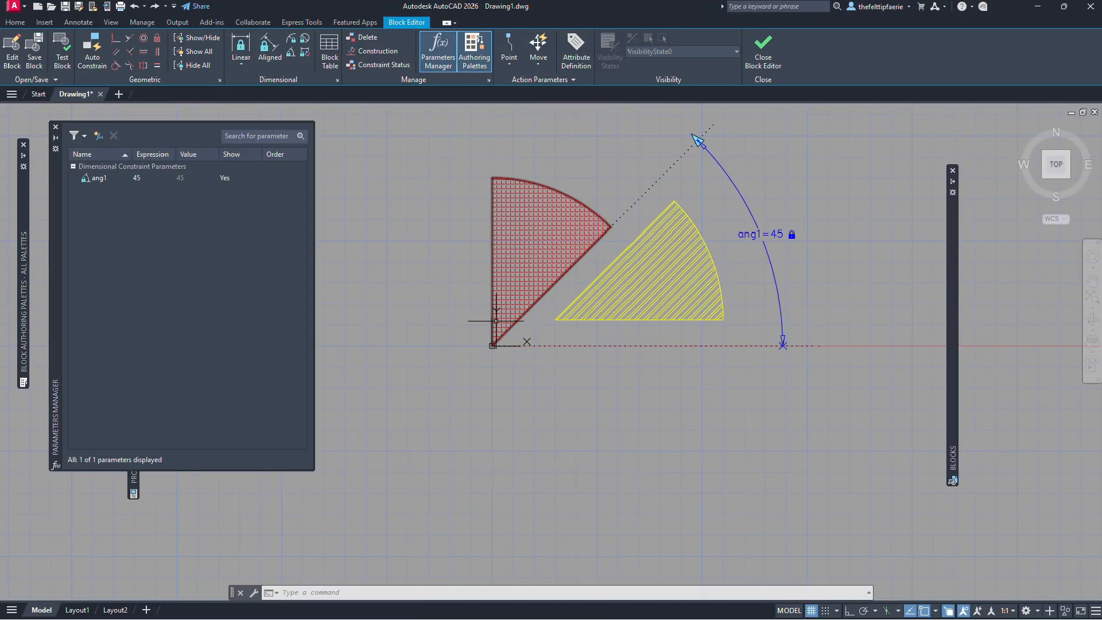
# Create an associative polar array of the red hatched slice around the origin with 8 items over 360 degrees.
pyautogui.moveTo(550, 258)
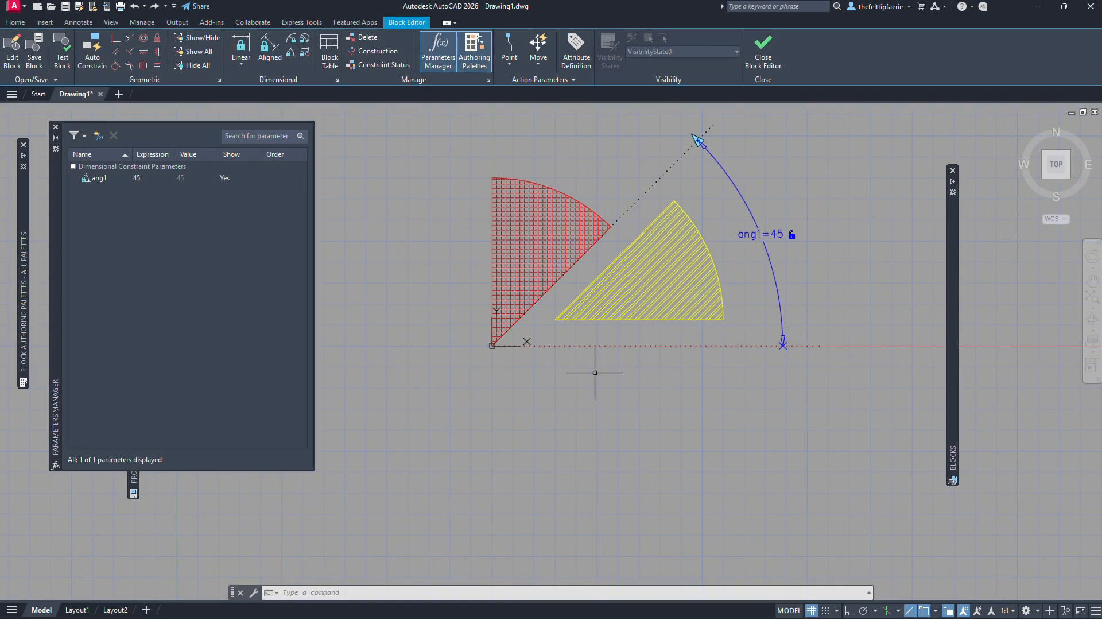
pyautogui.write('ay')
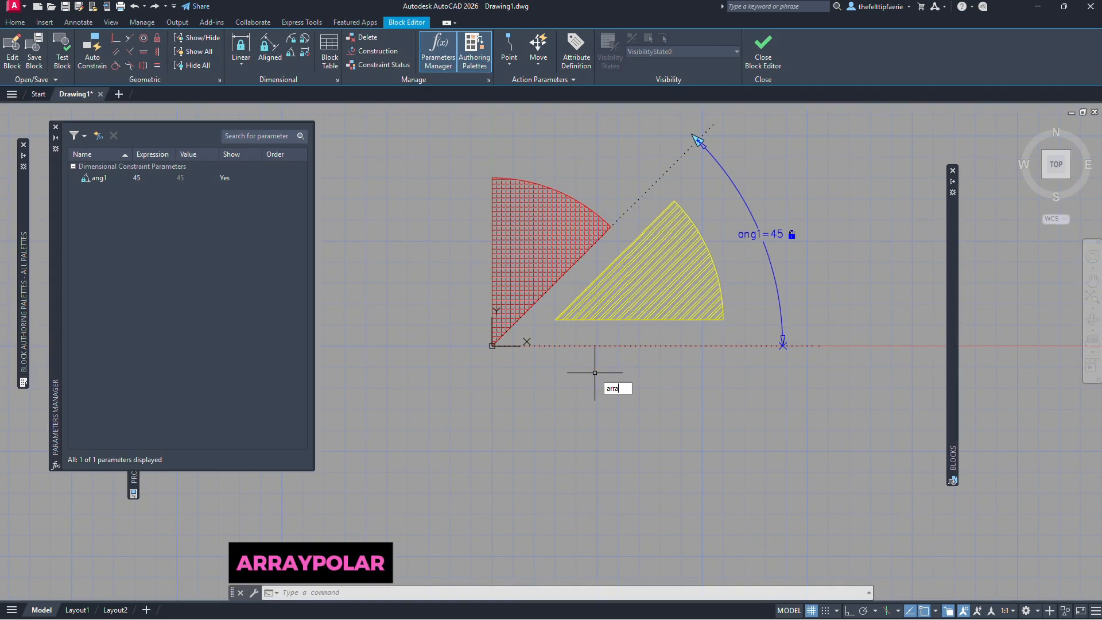
pyautogui.press('Down')
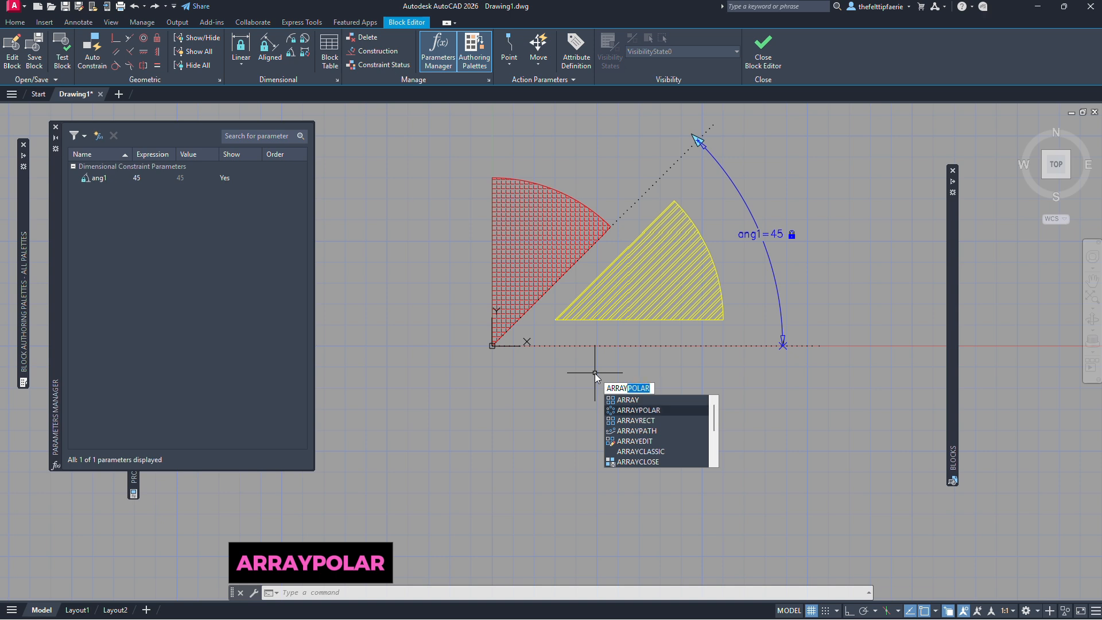
pyautogui.press('Return')
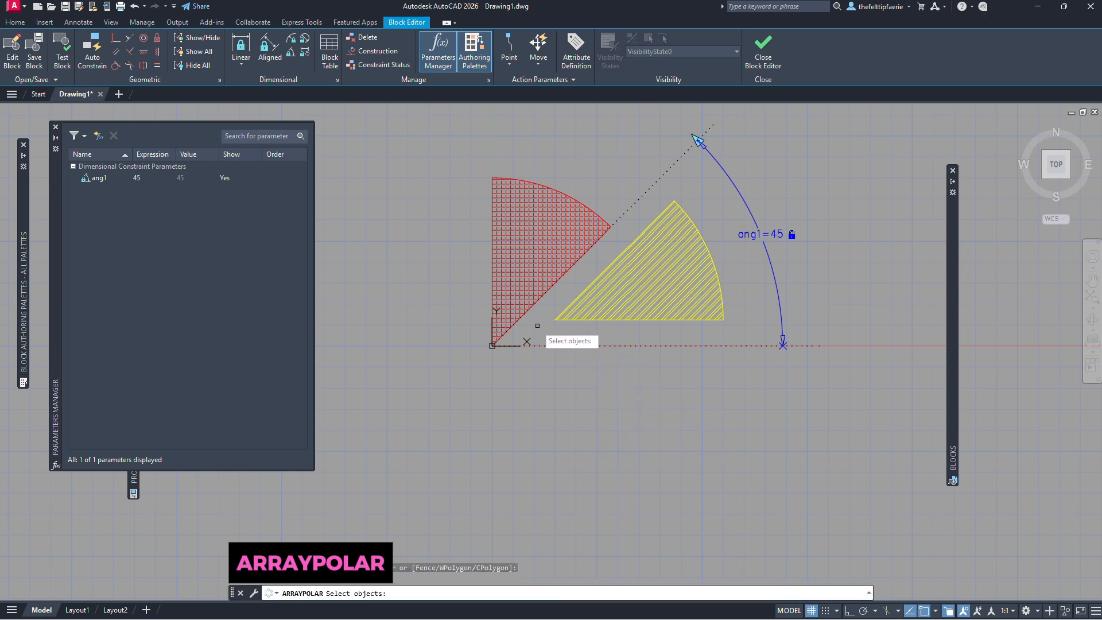
pyautogui.click(526, 150)
pyautogui.click(477, 222)
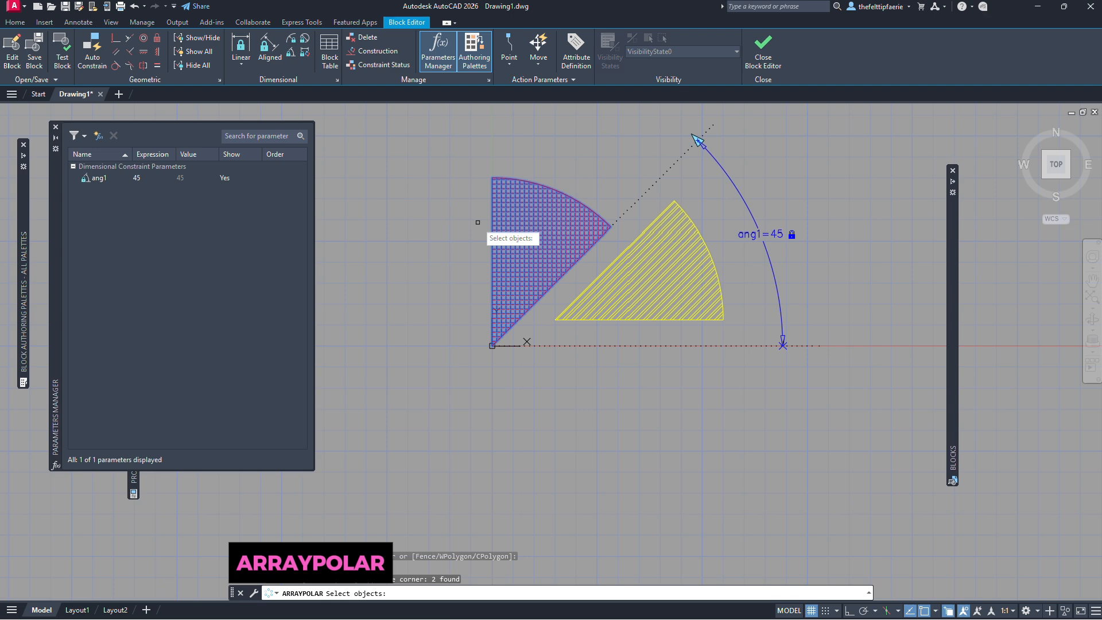
pyautogui.press('Return')
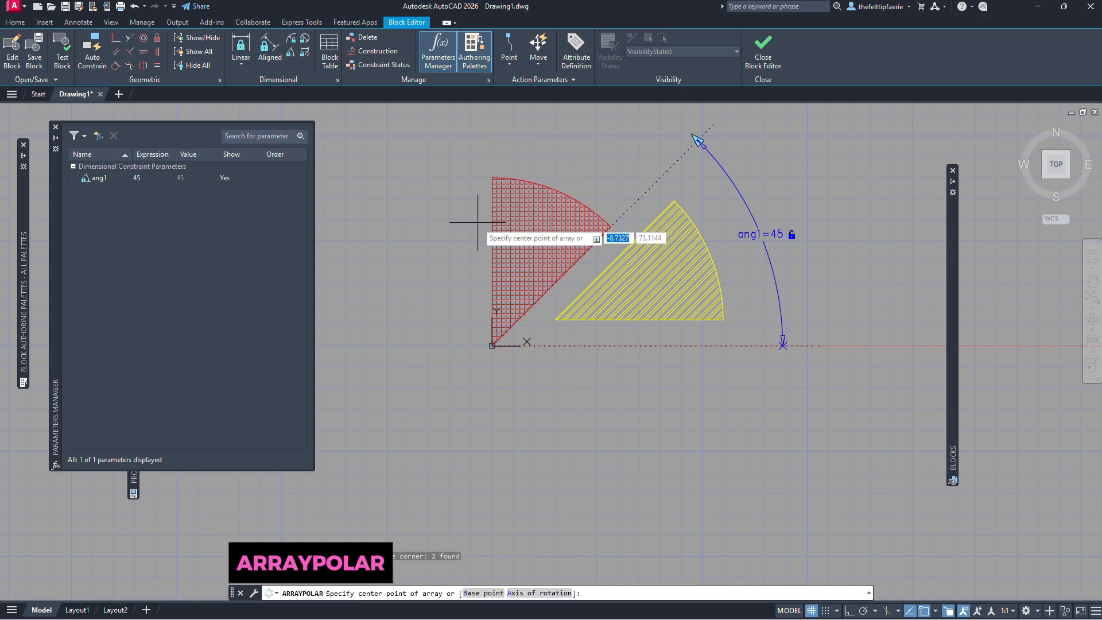
pyautogui.click(492, 345)
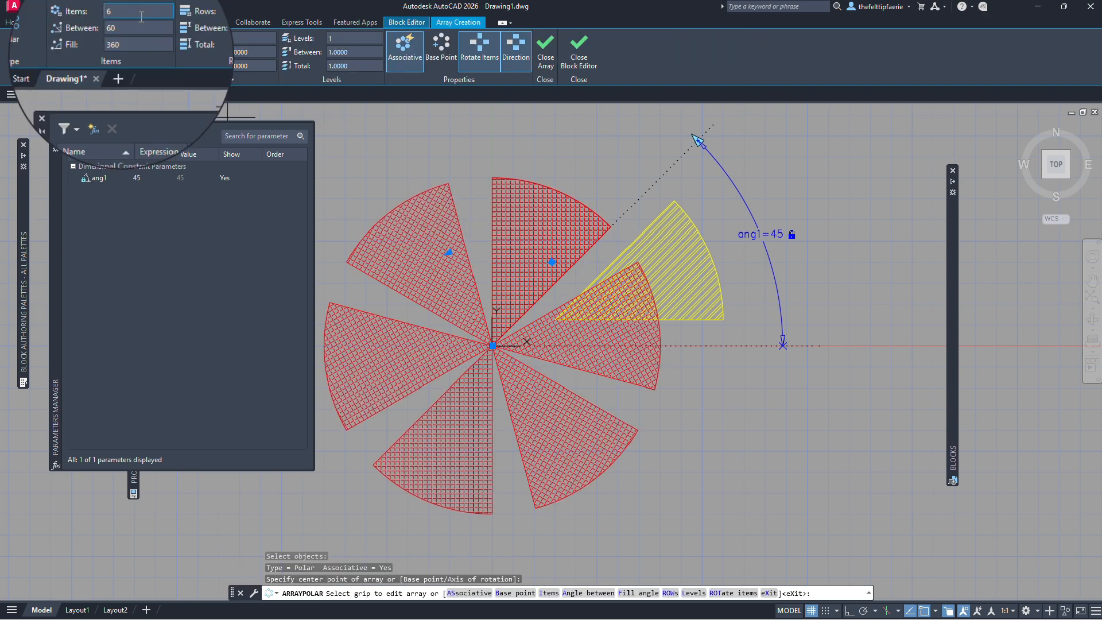
pyautogui.write('8')
pyautogui.press('Return')
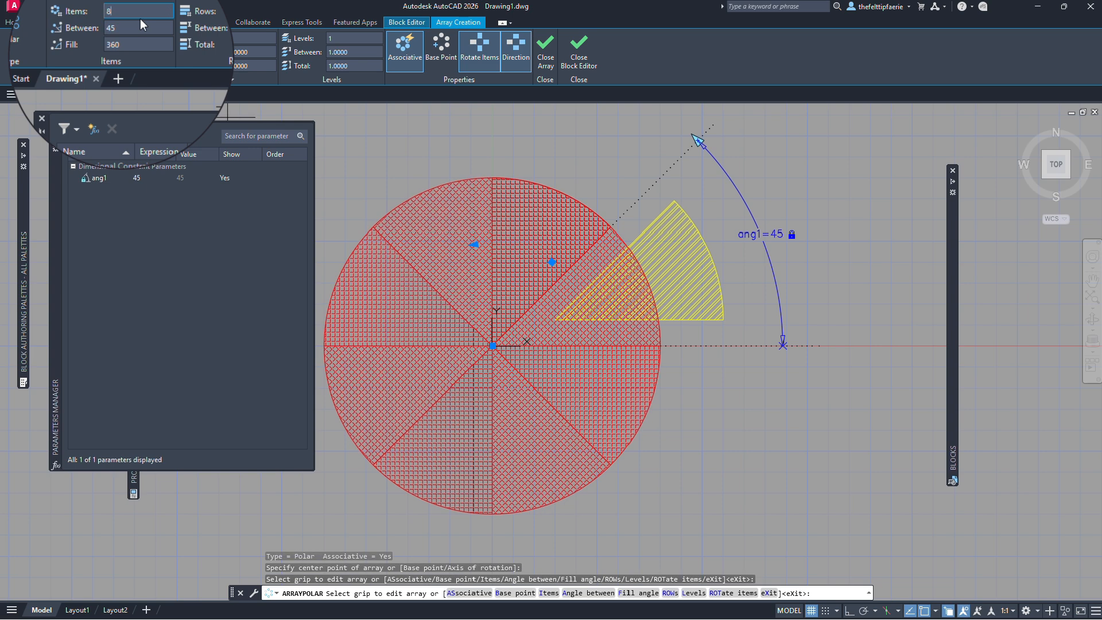
pyautogui.click(139, 29)
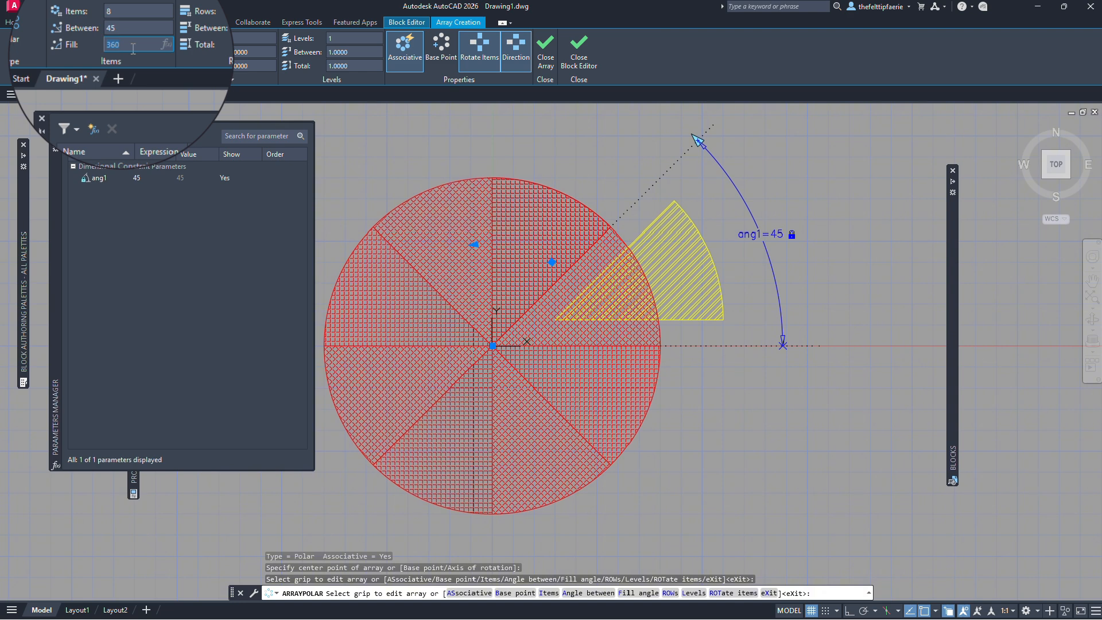
pyautogui.click(545, 52)
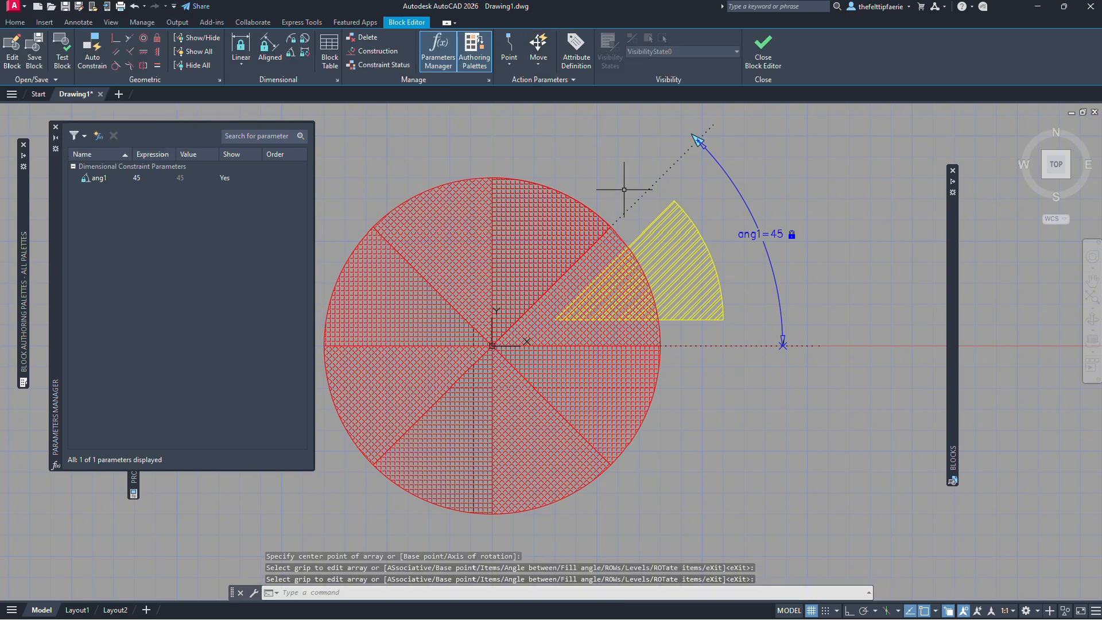
# Create an associative polar array of the yellow hatched slice around the origin with 8 items.
pyautogui.click(688, 198)
pyautogui.click(661, 226)
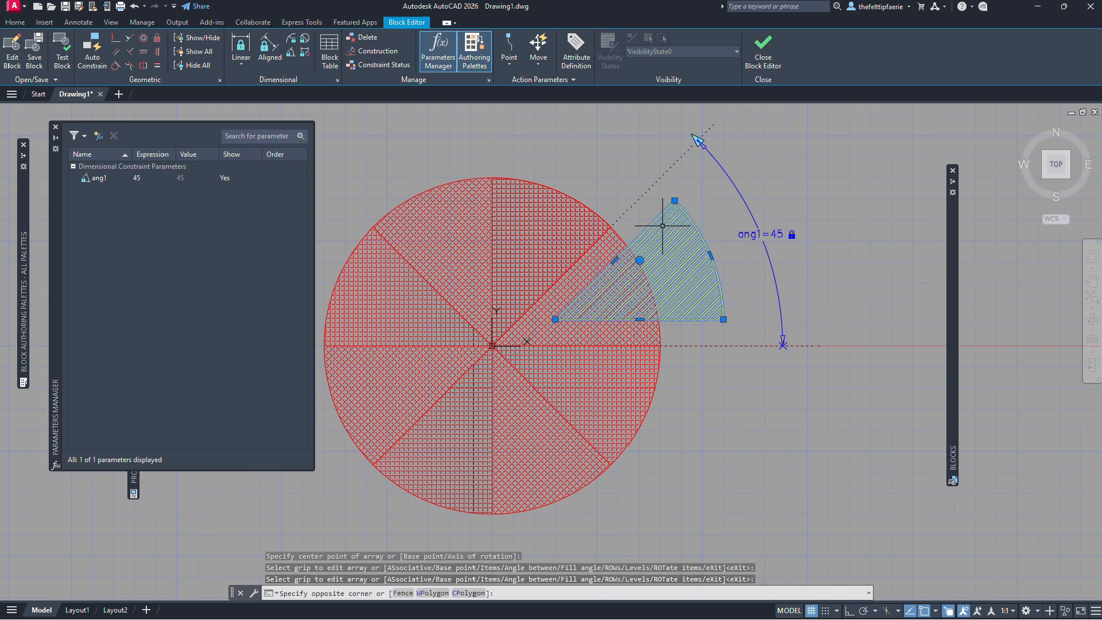
pyautogui.write('array')
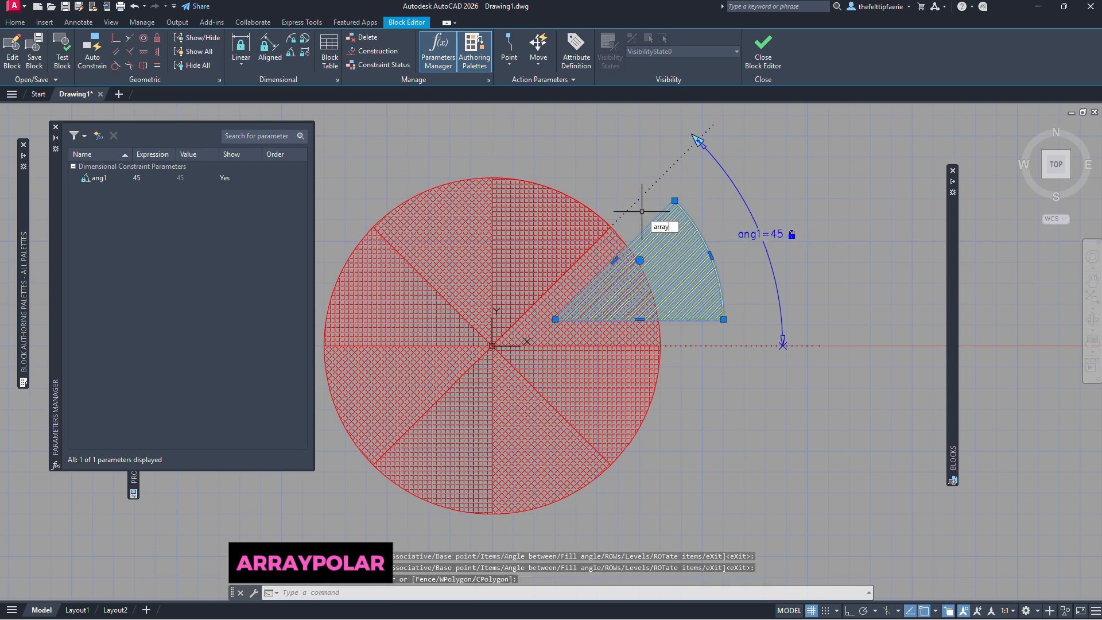
pyautogui.write('po')
pyautogui.press('Return')
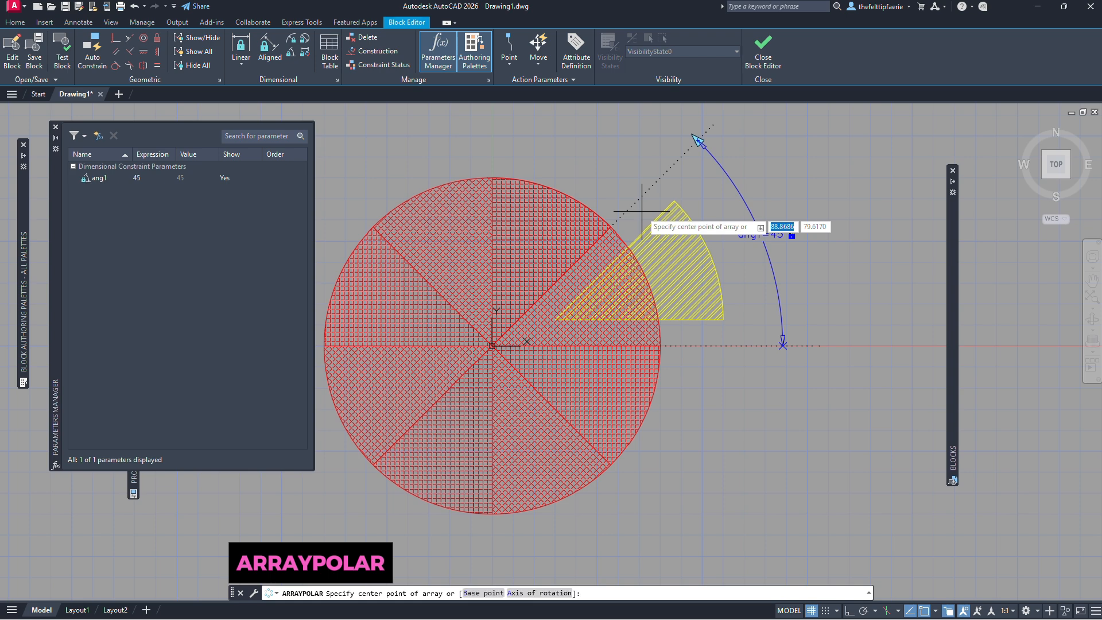
pyautogui.click(492, 346)
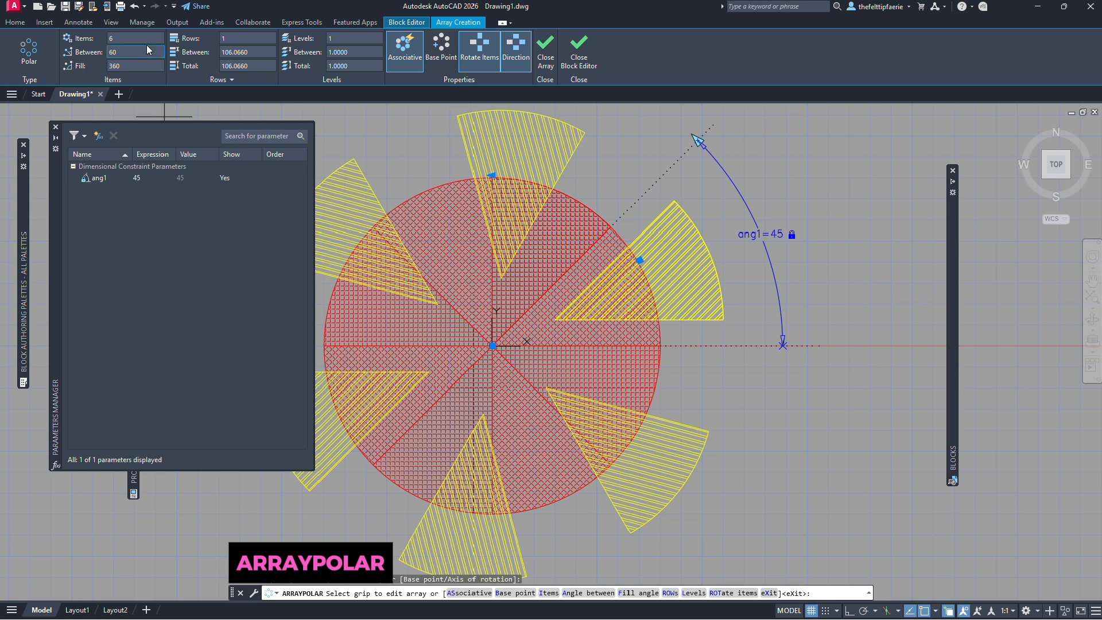
pyautogui.press('Return')
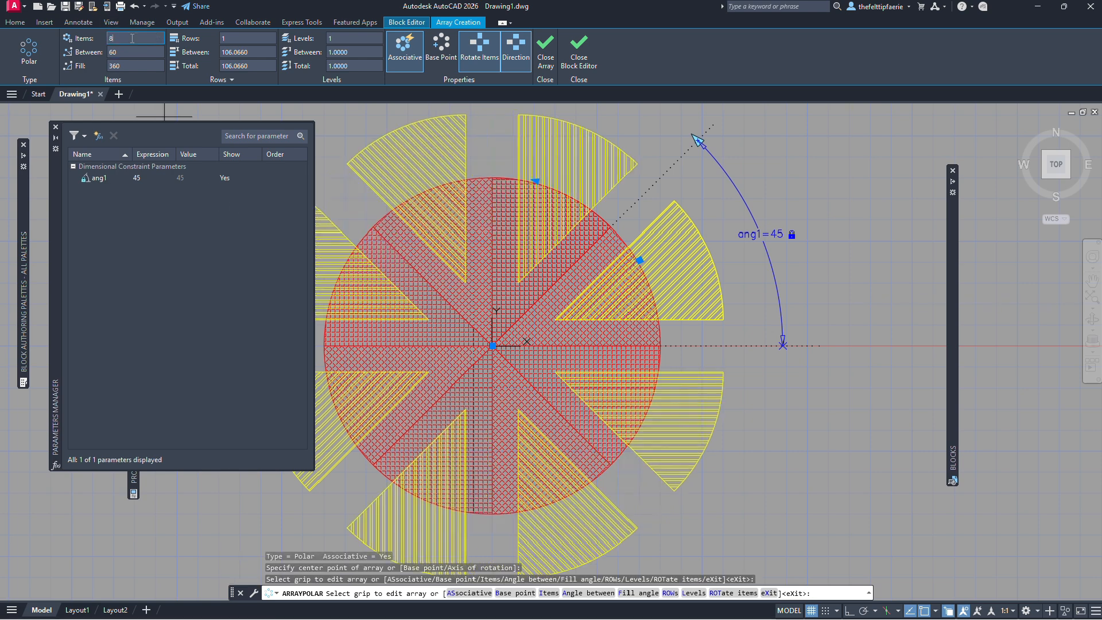
pyautogui.click(543, 60)
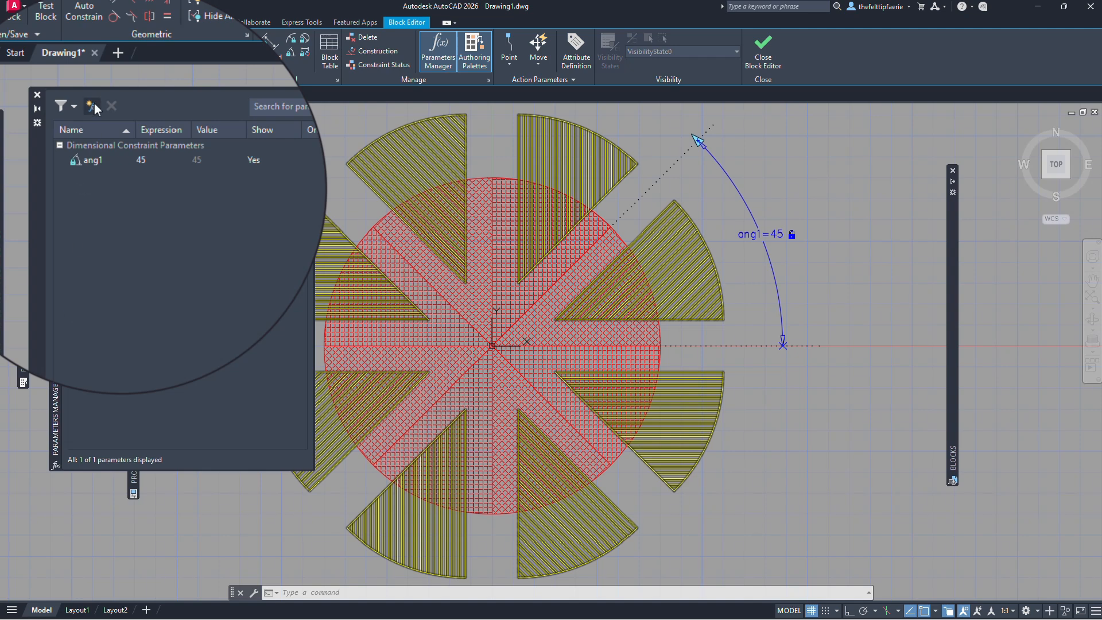
# Add two user parameters, naming the first one slices and giving it the expression ang1/45.
pyautogui.click(94, 104)
pyautogui.click(94, 104)
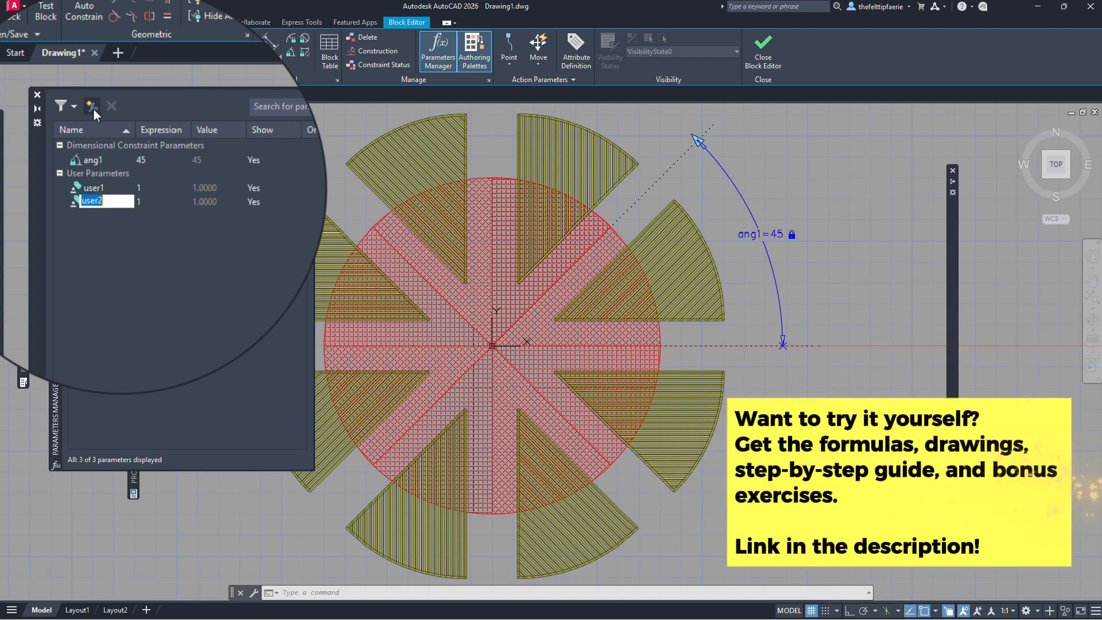
pyautogui.click(111, 188)
pyautogui.click(112, 189)
pyautogui.write('slices')
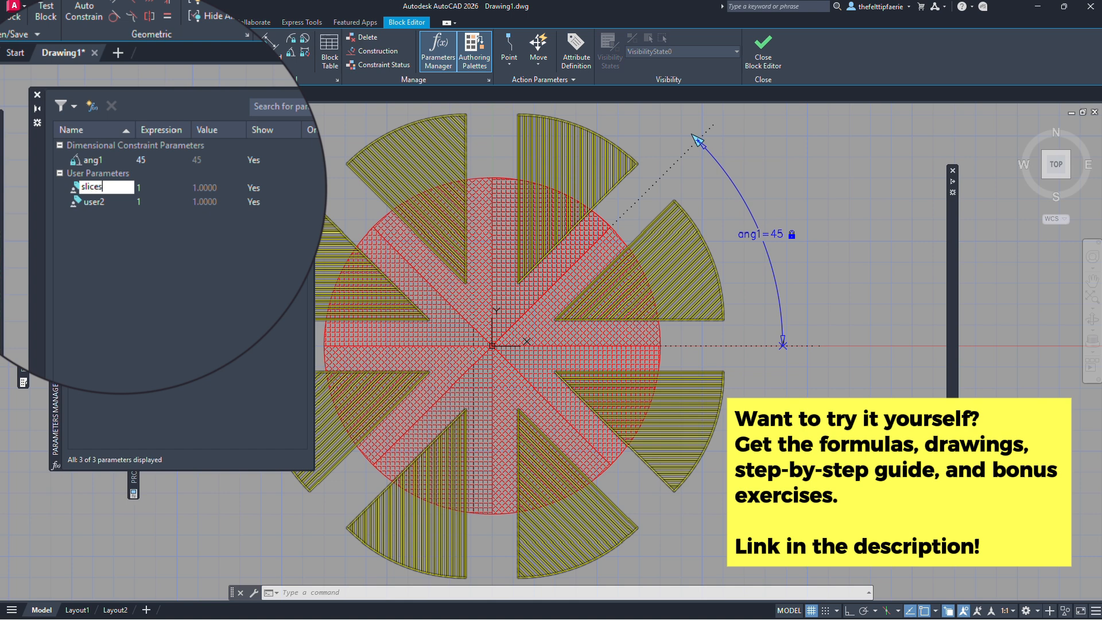
pyautogui.press('Tab')
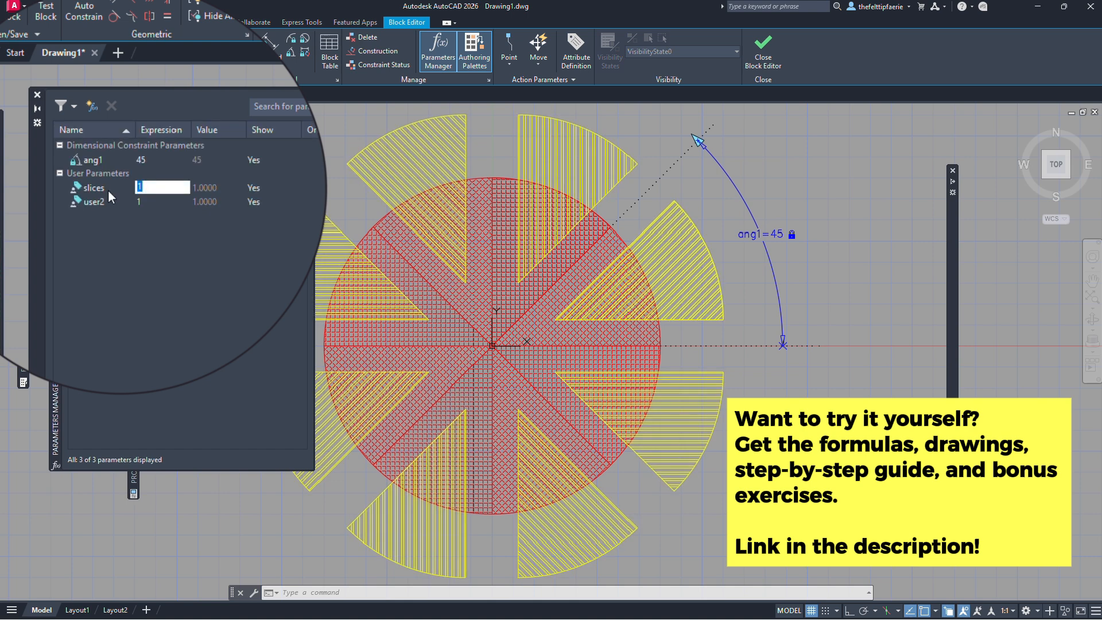
pyautogui.write('ang1/45')
pyautogui.click(108, 190)
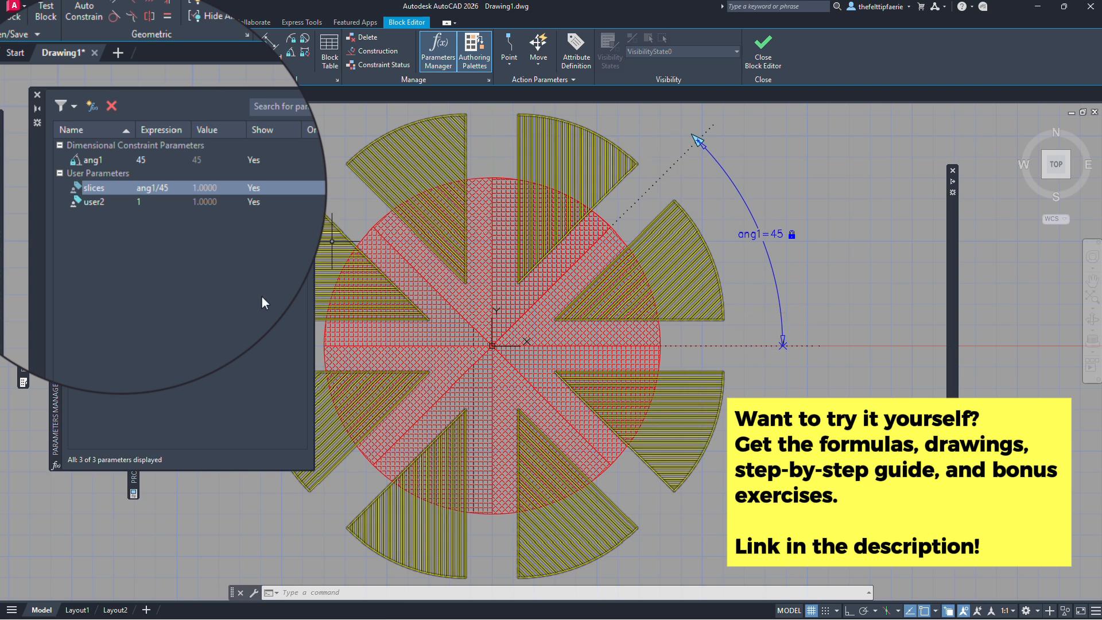
# Test the slices formula by setting ang1 to 90 and 180, and return ang1 to 45.
pyautogui.doubleClick(152, 161)
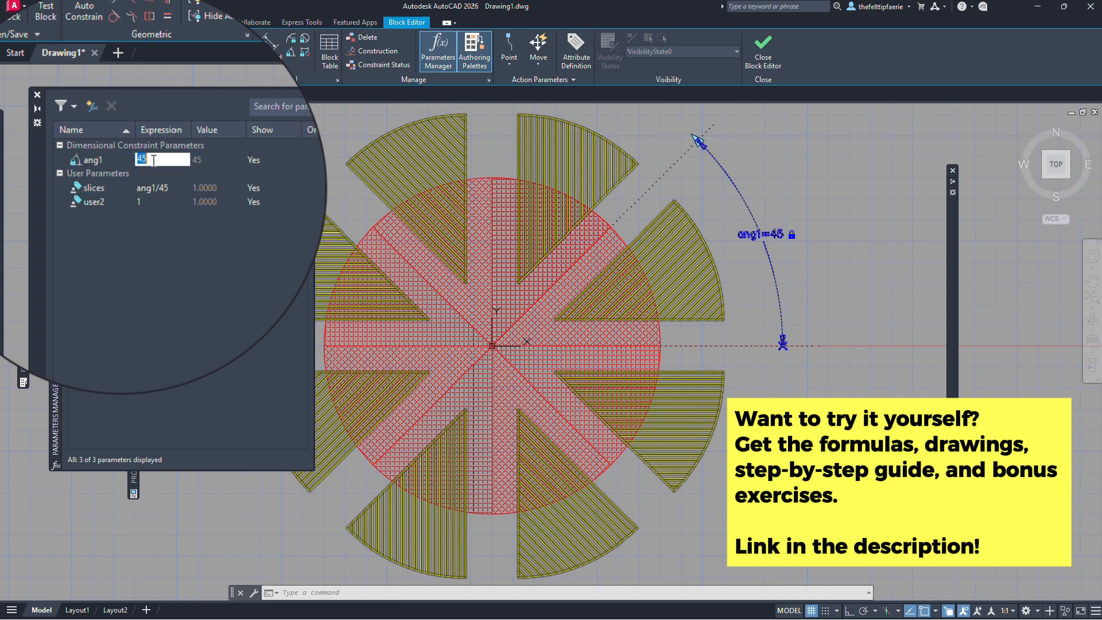
pyautogui.write('90')
pyautogui.press('Return')
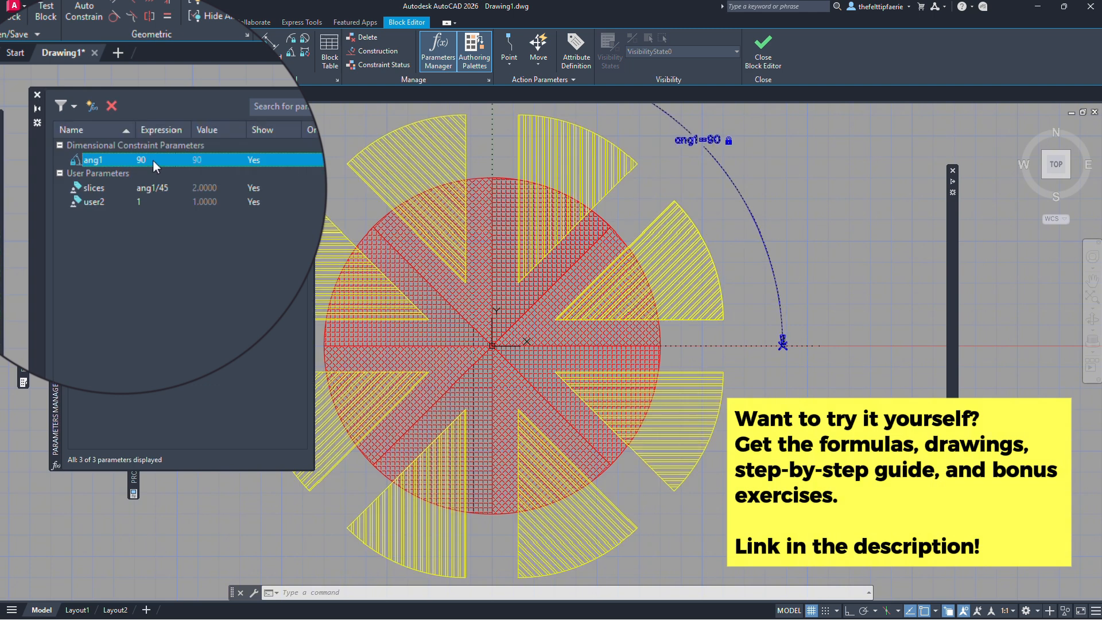
pyautogui.doubleClick(165, 160)
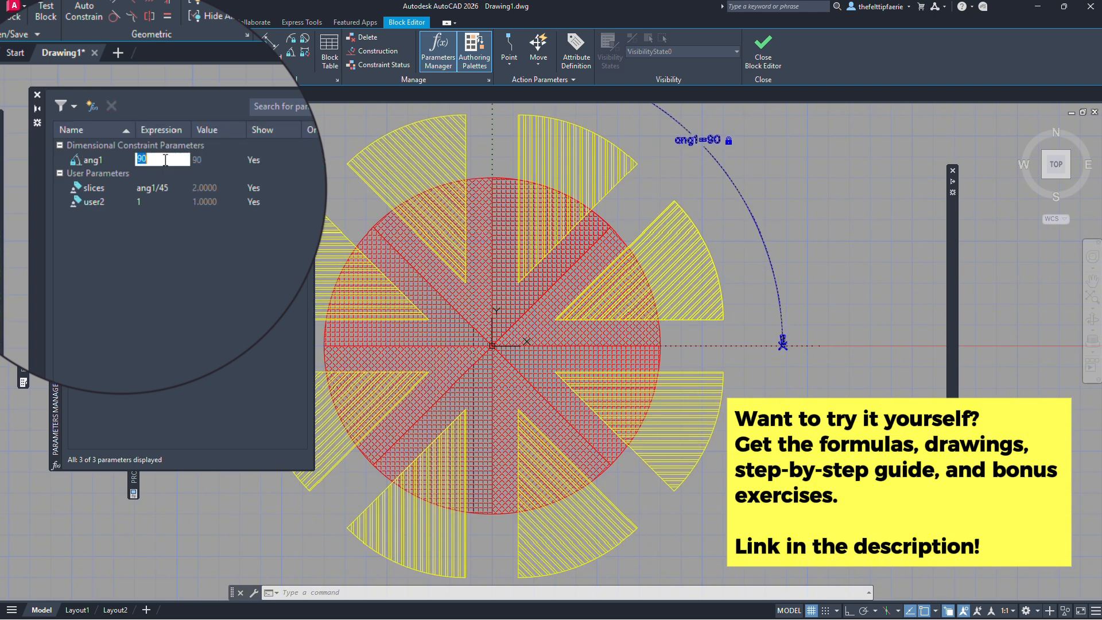
pyautogui.write('180')
pyautogui.press('Return')
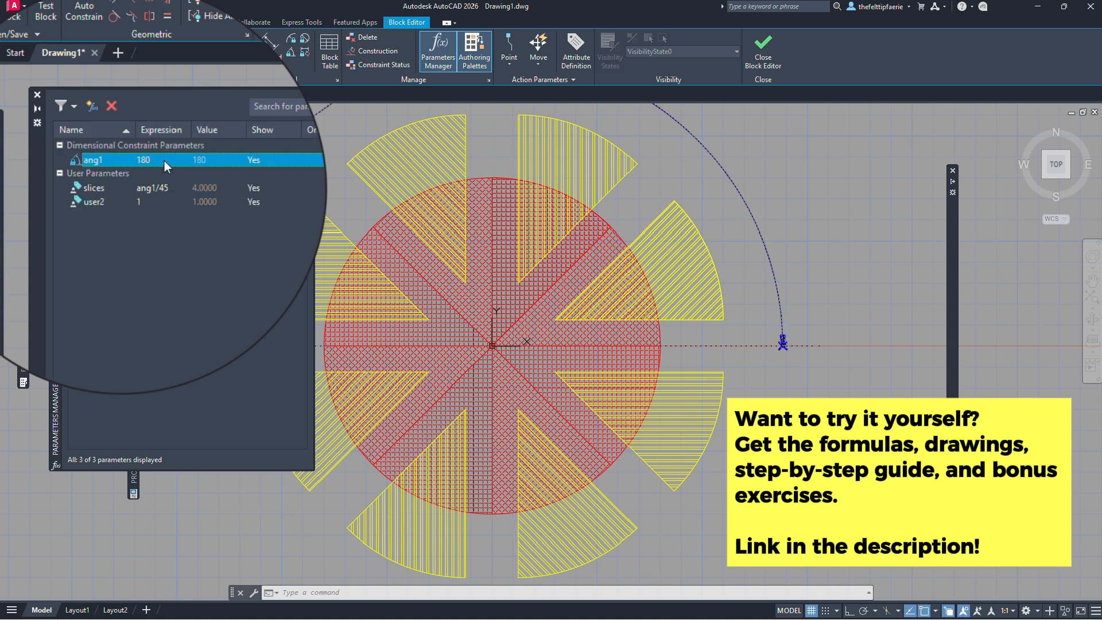
pyautogui.doubleClick(163, 162)
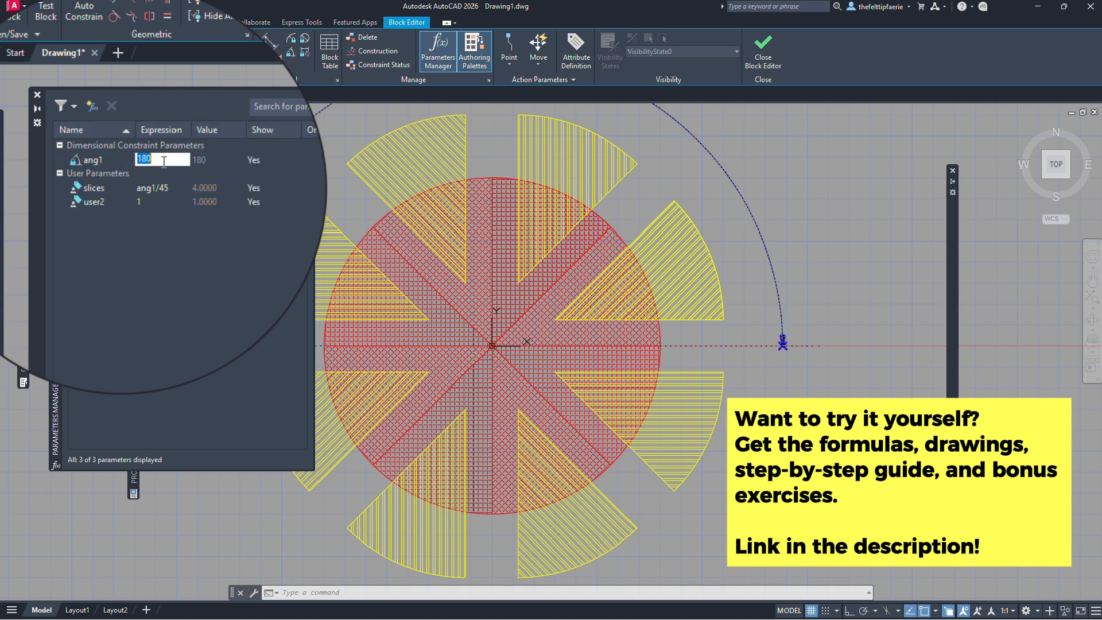
pyautogui.write('45')
pyautogui.press('Tab')
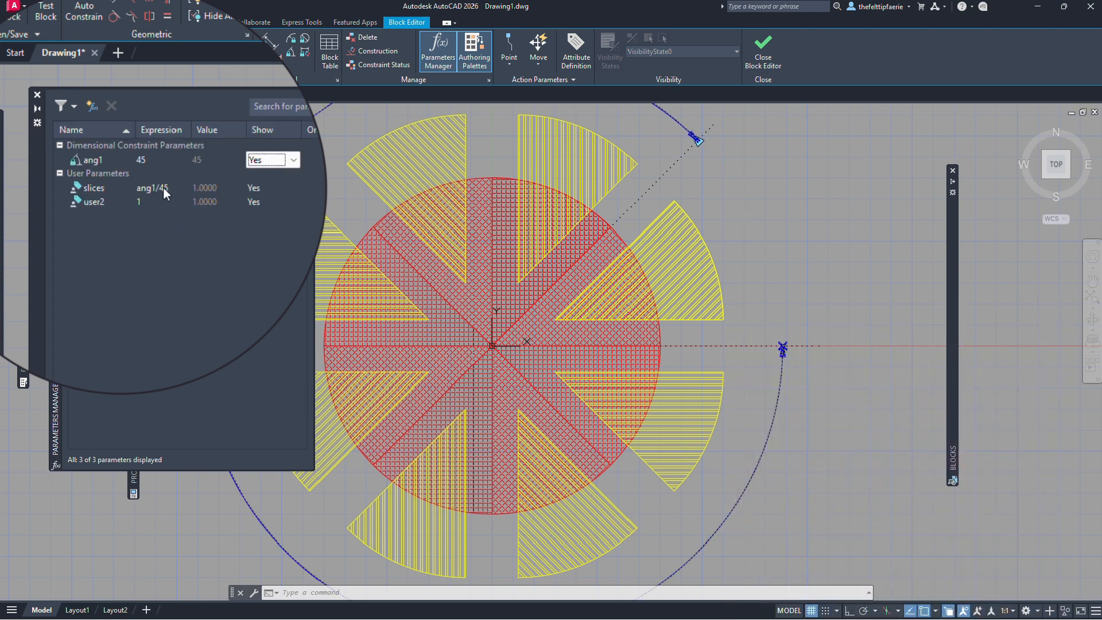
# Set the expression of the second user parameter, user2, to 45.
pyautogui.doubleClick(158, 202)
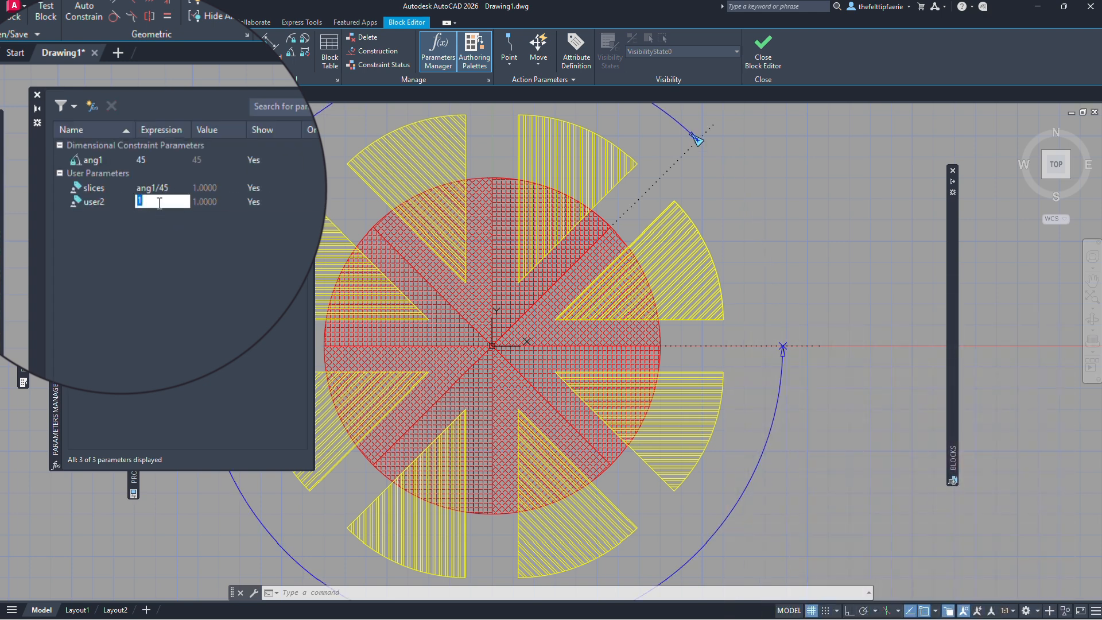
pyautogui.write('45')
pyautogui.press('Tab')
pyautogui.click(170, 187)
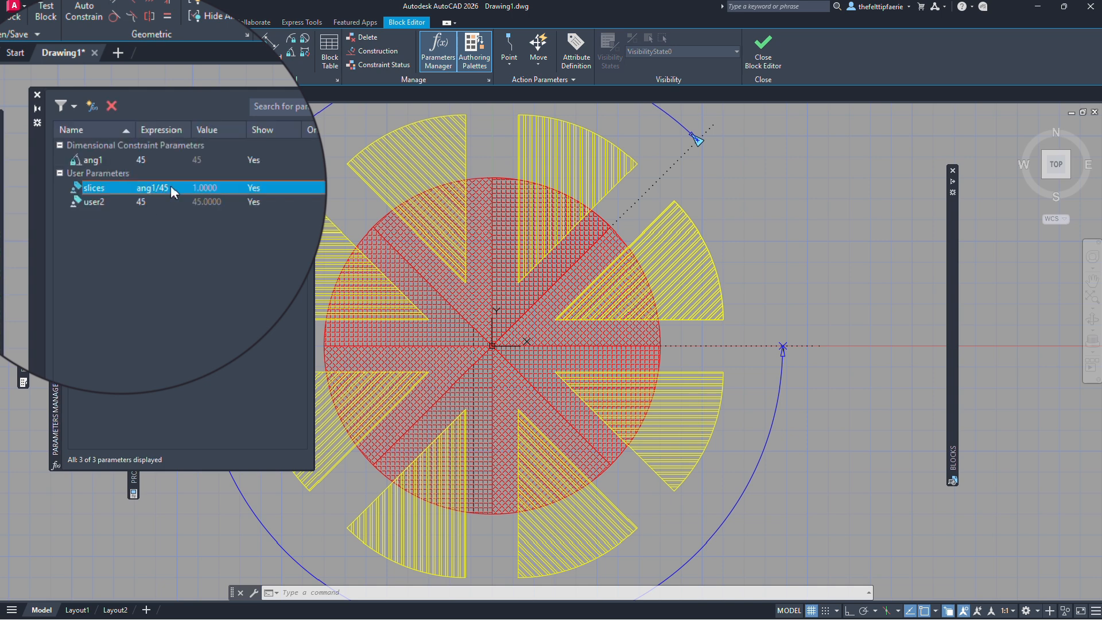
# Rename the user parameter user2 as slice_ang.
pyautogui.click(171, 187)
pyautogui.doubleClick(172, 186)
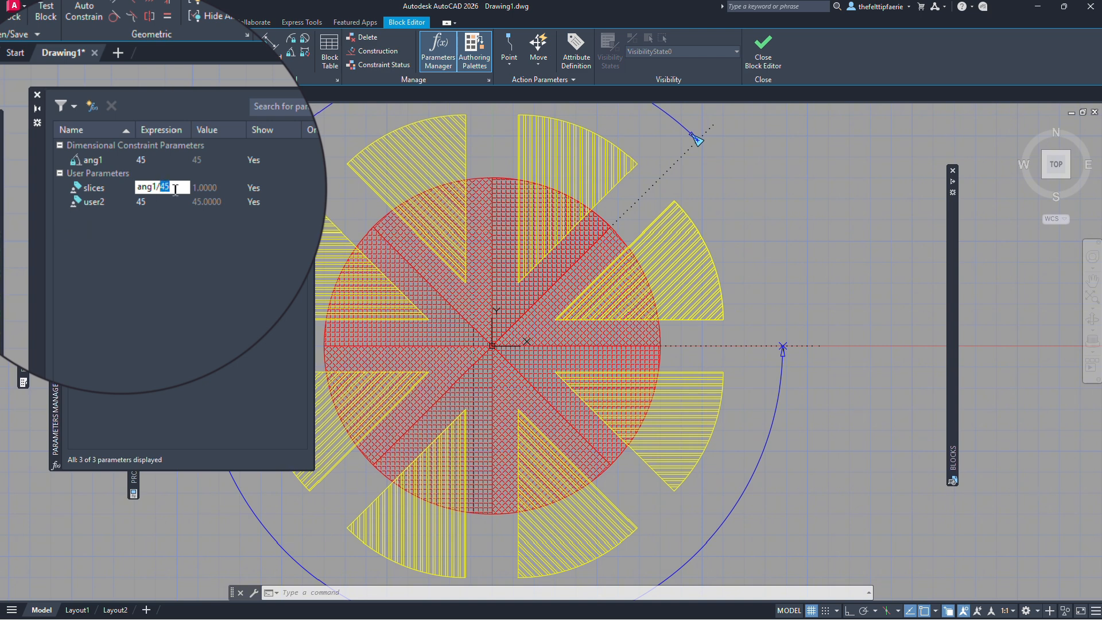
pyautogui.click(106, 199)
pyautogui.click(107, 200)
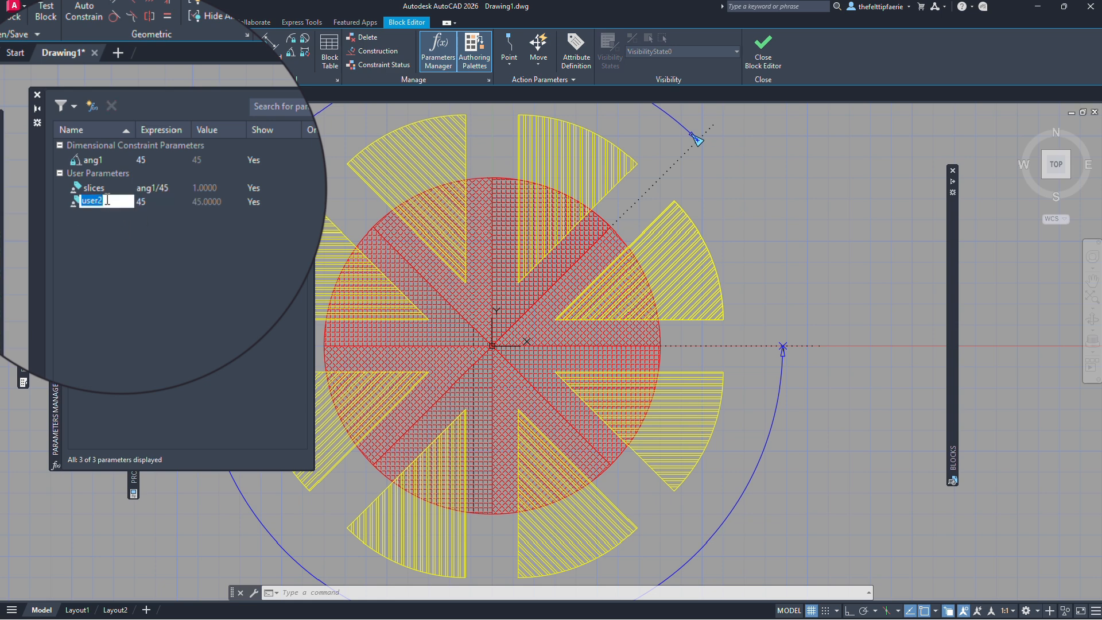
pyautogui.write('slice_ang')
pyautogui.press('Tab')
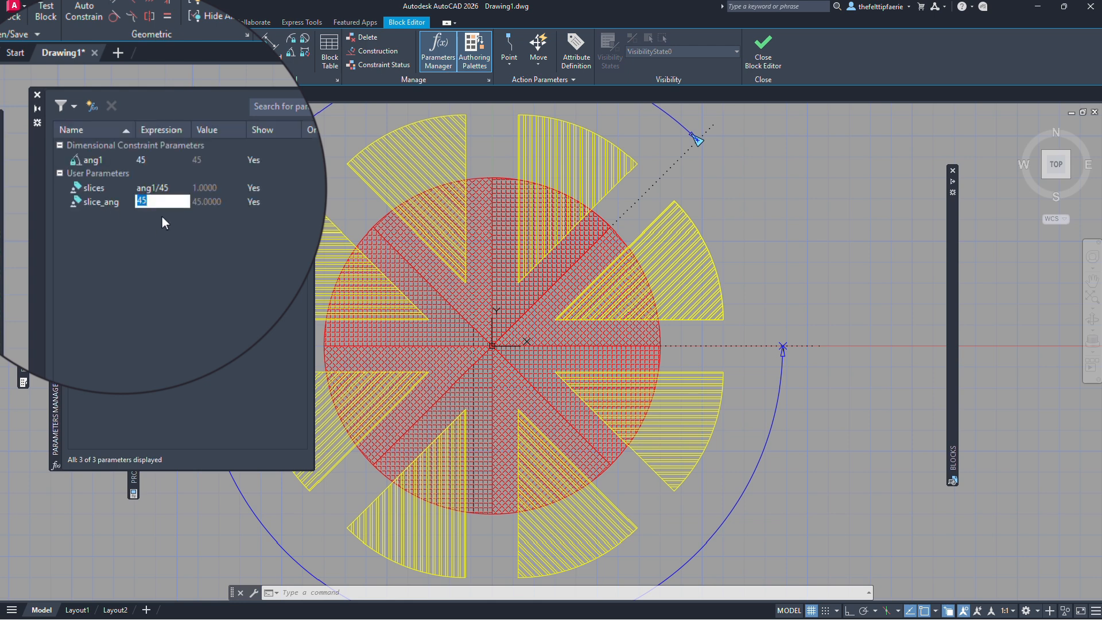
# Change the slices parameter's expression to ang1/slice_ang.
pyautogui.click(176, 185)
pyautogui.click(176, 185)
pyautogui.click(177, 186)
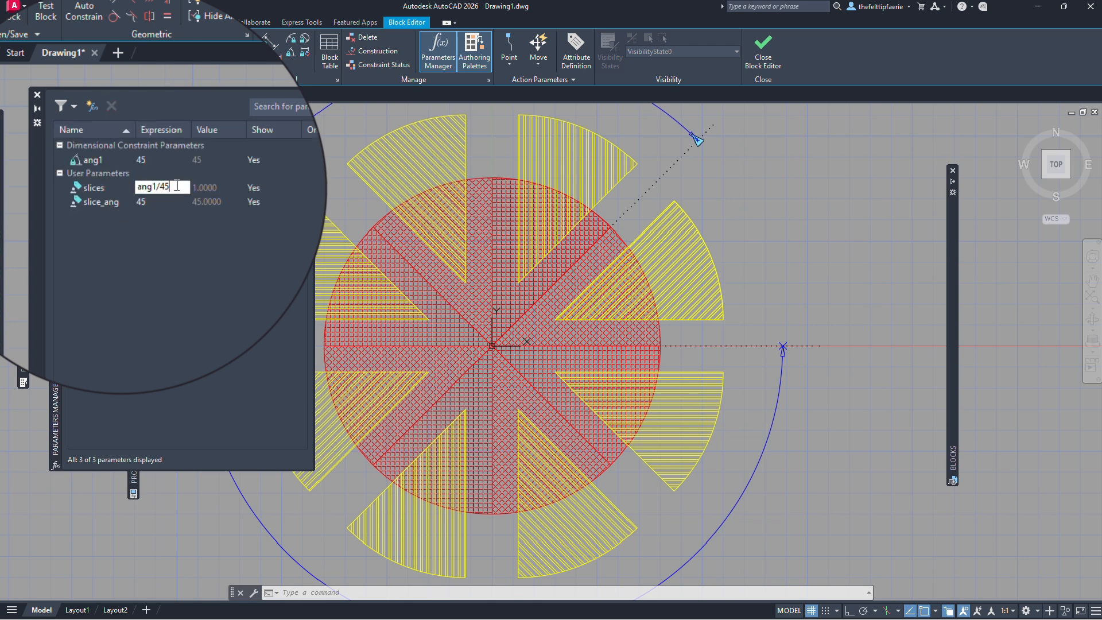
pyautogui.press('BackSpace')
pyautogui.press('BackSpace')
pyautogui.write('slice_ang')
pyautogui.press('Return')
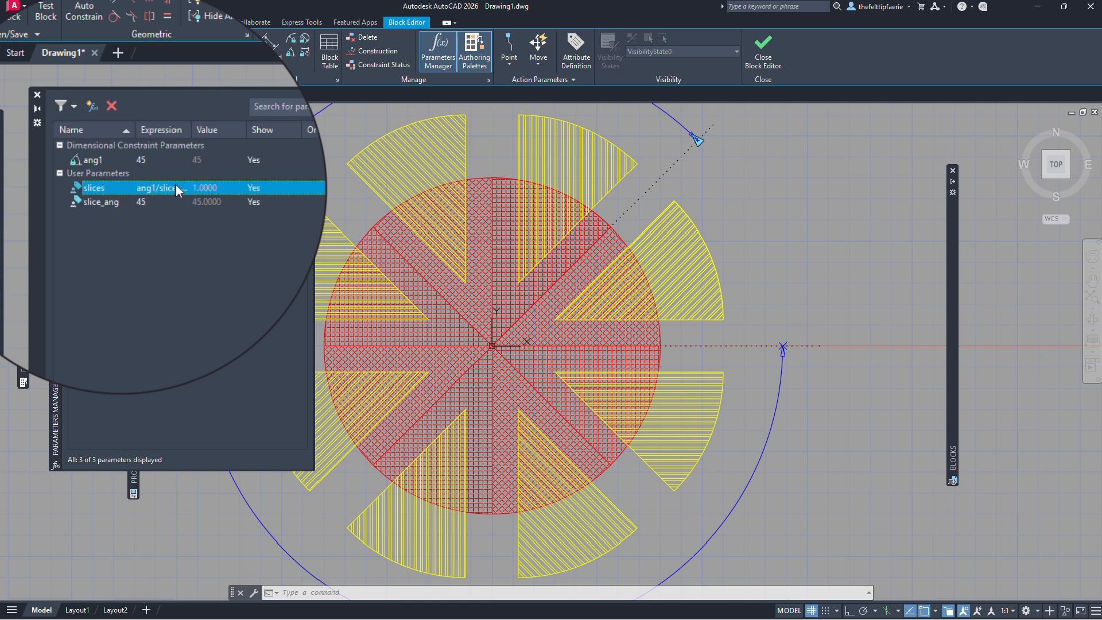
pyautogui.click(178, 249)
# Test the slices formula by setting slice_ang to 5, and return slice_ang to 45.
pyautogui.doubleClick(160, 202)
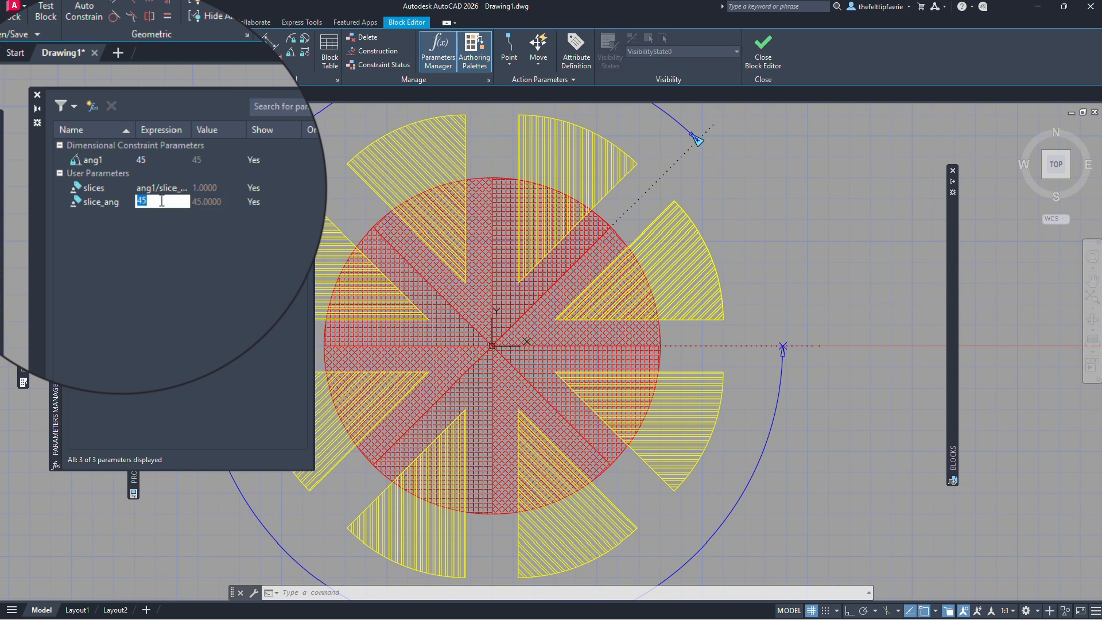
pyautogui.write('5')
pyautogui.press('Return')
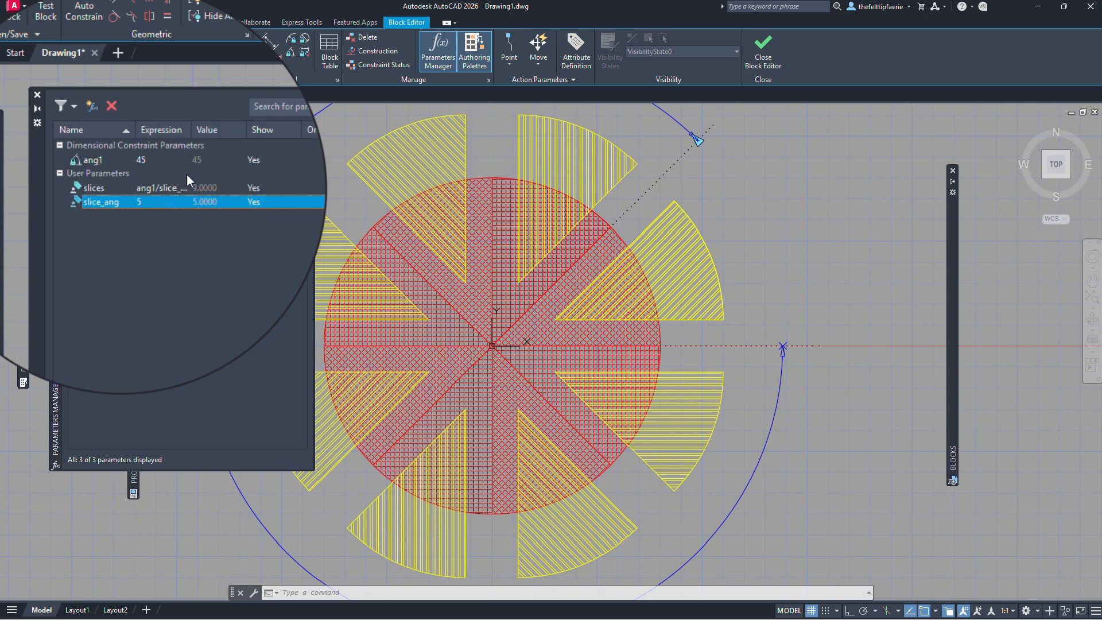
pyautogui.doubleClick(162, 201)
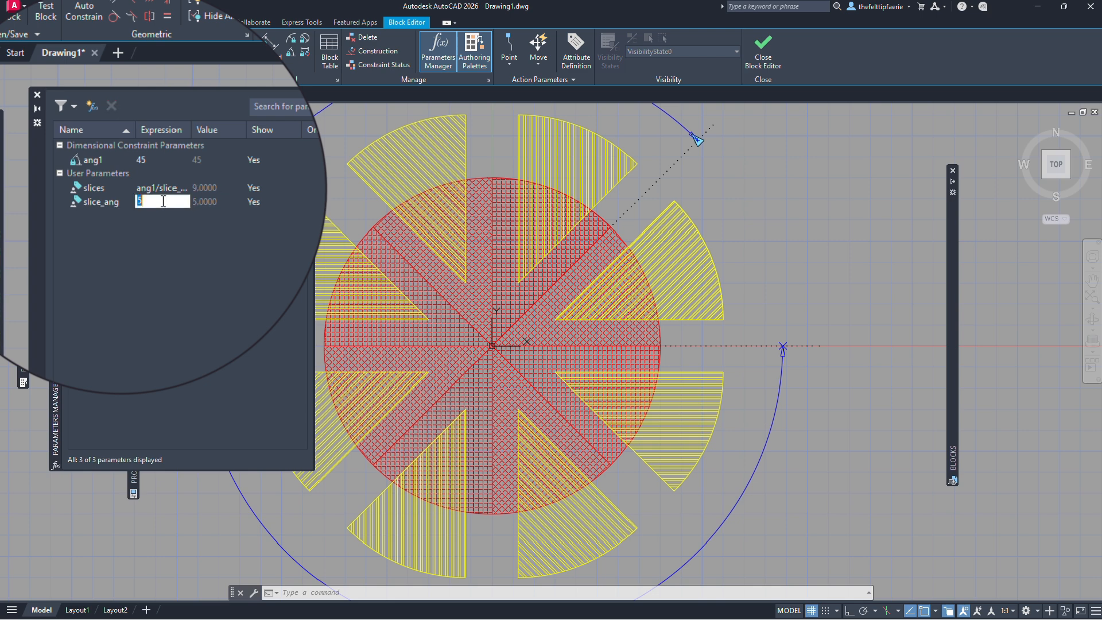
pyautogui.write('45')
pyautogui.press('Return')
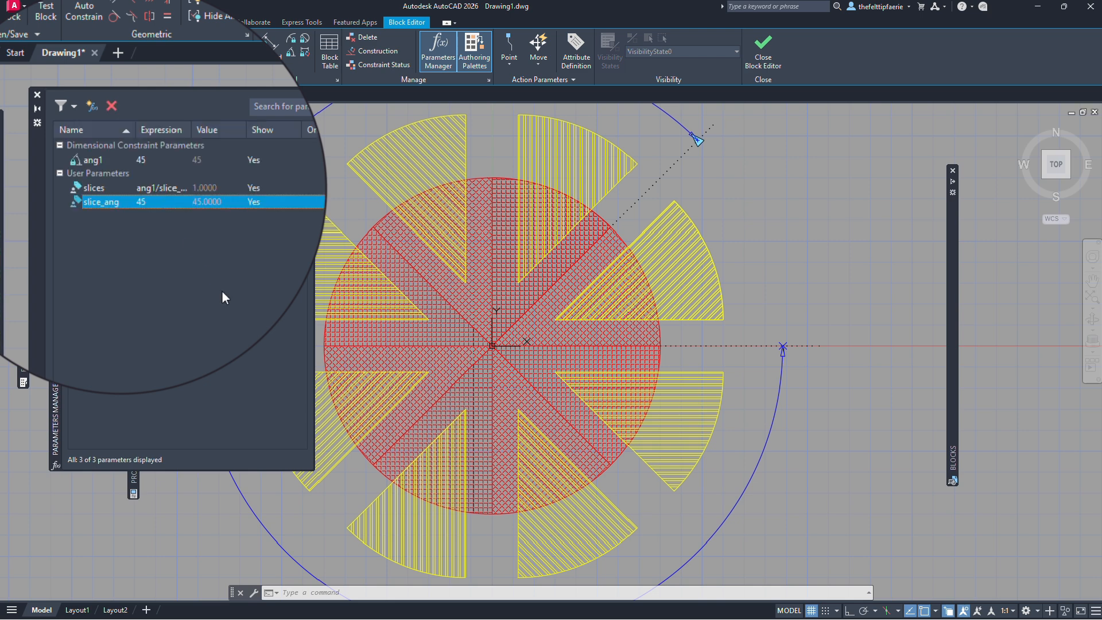
# Set Show to No for both user parameters, slices and slice_ang.
pyautogui.click(275, 215)
pyautogui.click(266, 191)
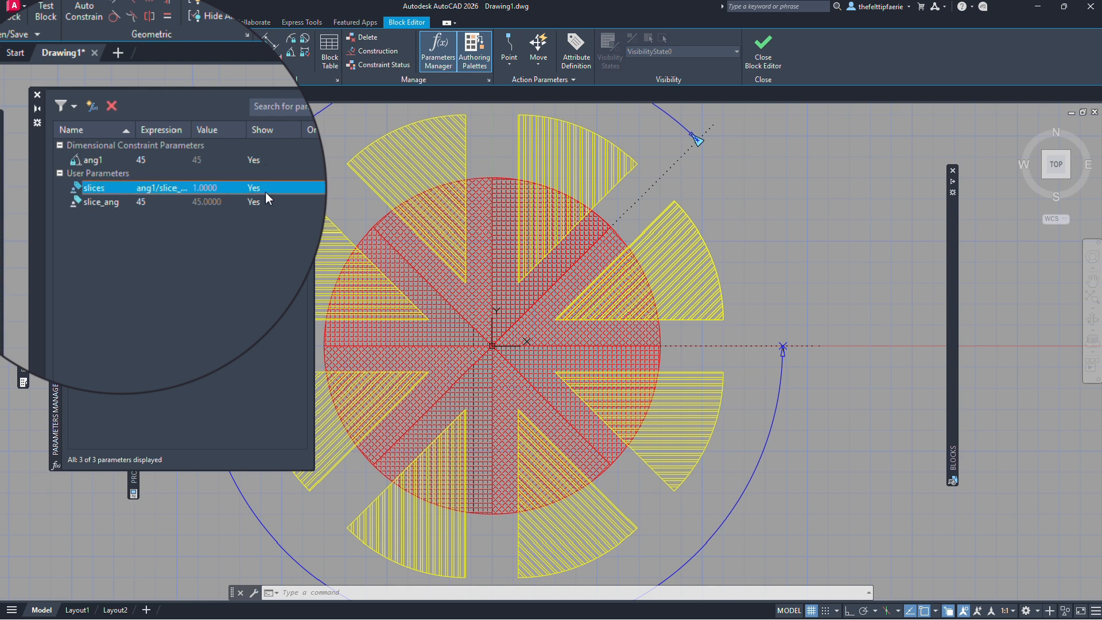
pyautogui.click(265, 191)
pyautogui.click(266, 215)
pyautogui.click(261, 201)
pyautogui.click(262, 201)
pyautogui.click(262, 201)
pyautogui.click(262, 226)
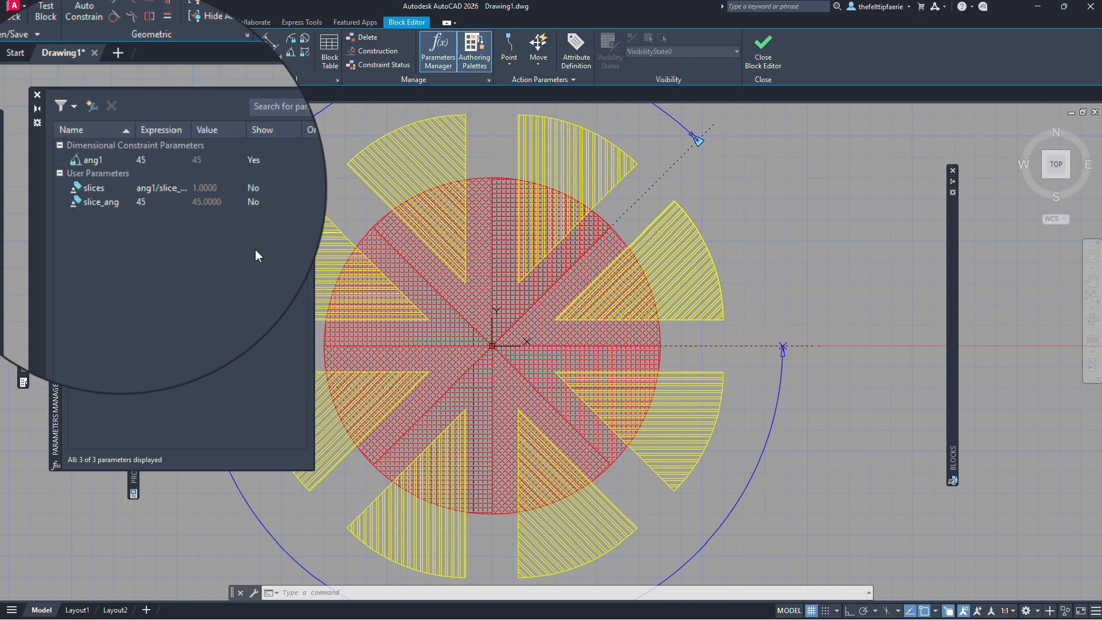
# Set the yellow polar array's angle between items to the slice_ang parameter.
pyautogui.click(677, 256)
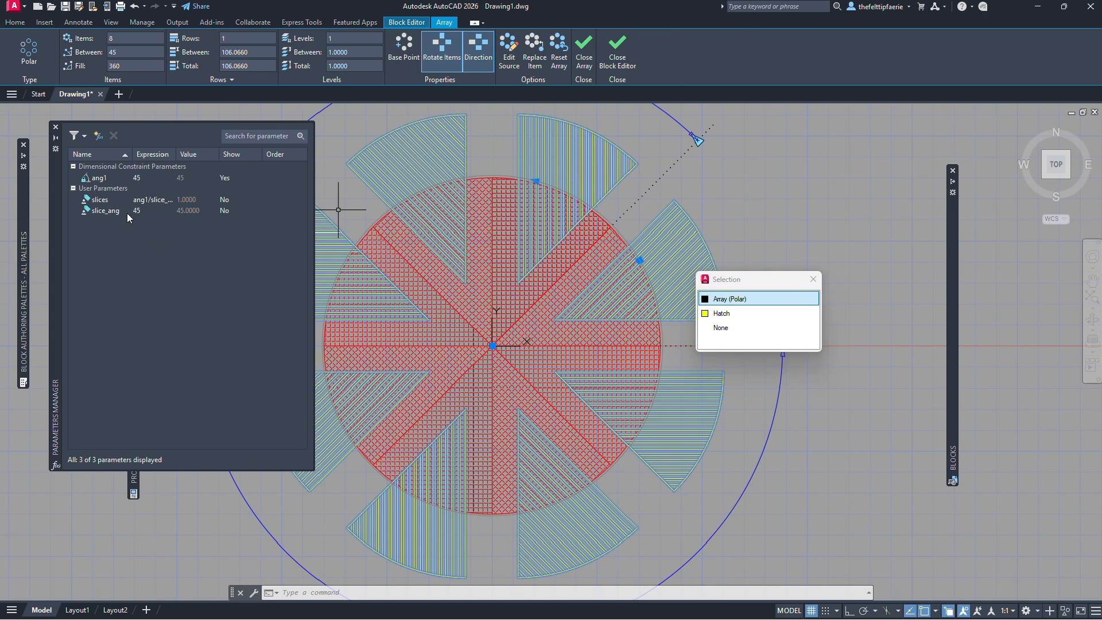
pyautogui.click(123, 42)
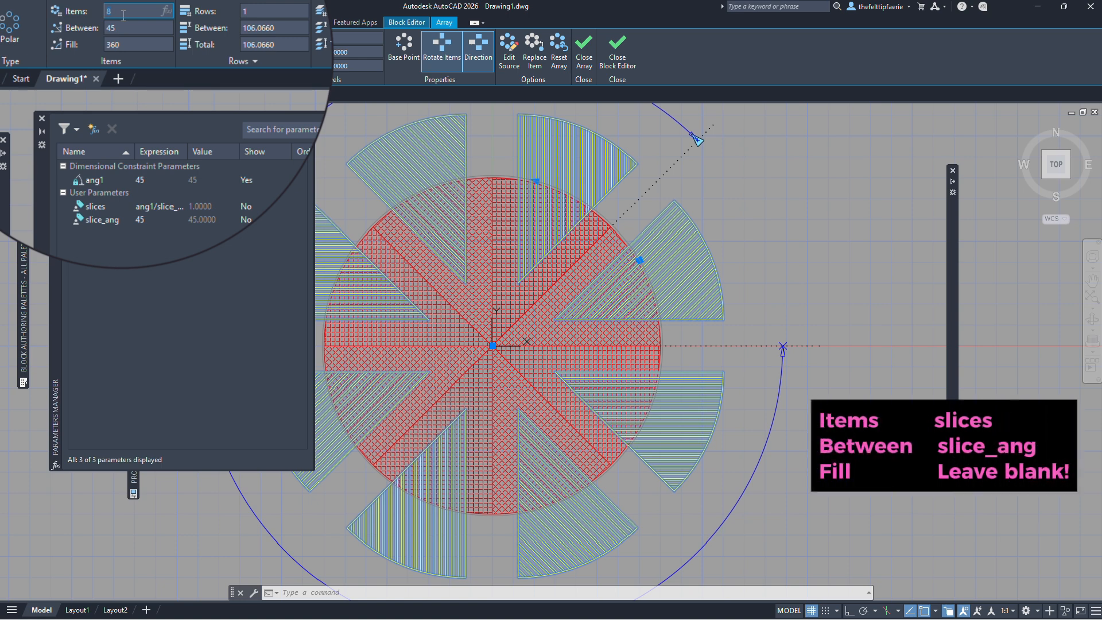
pyautogui.click(127, 28)
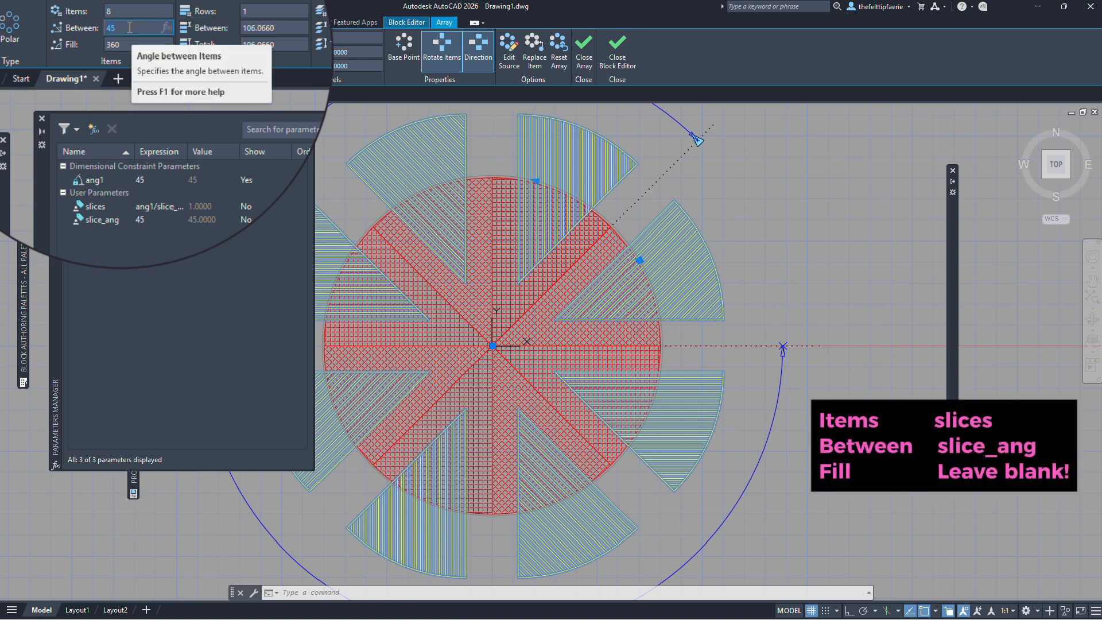
pyautogui.write('slice_ang')
pyautogui.press('Return')
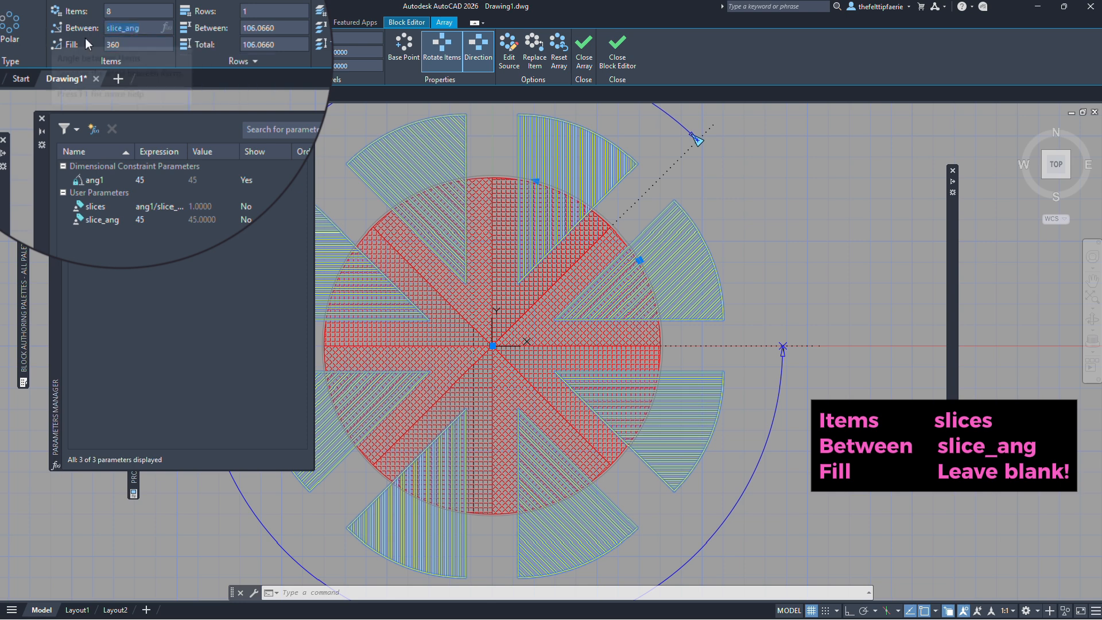
pyautogui.click(141, 32)
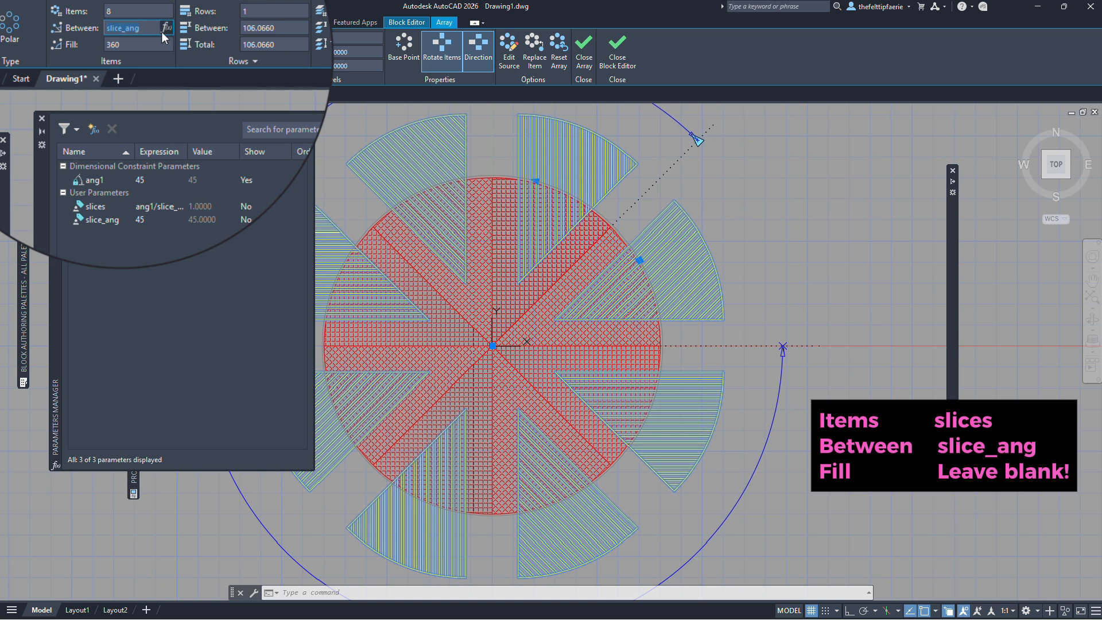
# Test the yellow array's angle link by setting slice_ang to 20, and return slice_ang to 45.
pyautogui.click(157, 219)
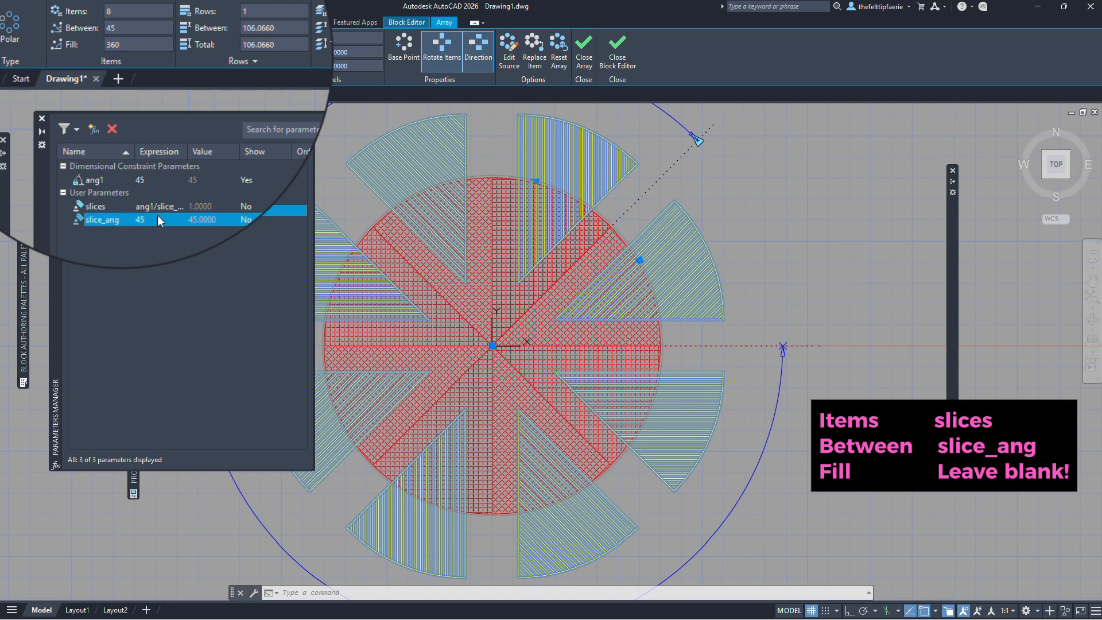
pyautogui.click(157, 218)
pyautogui.write('20')
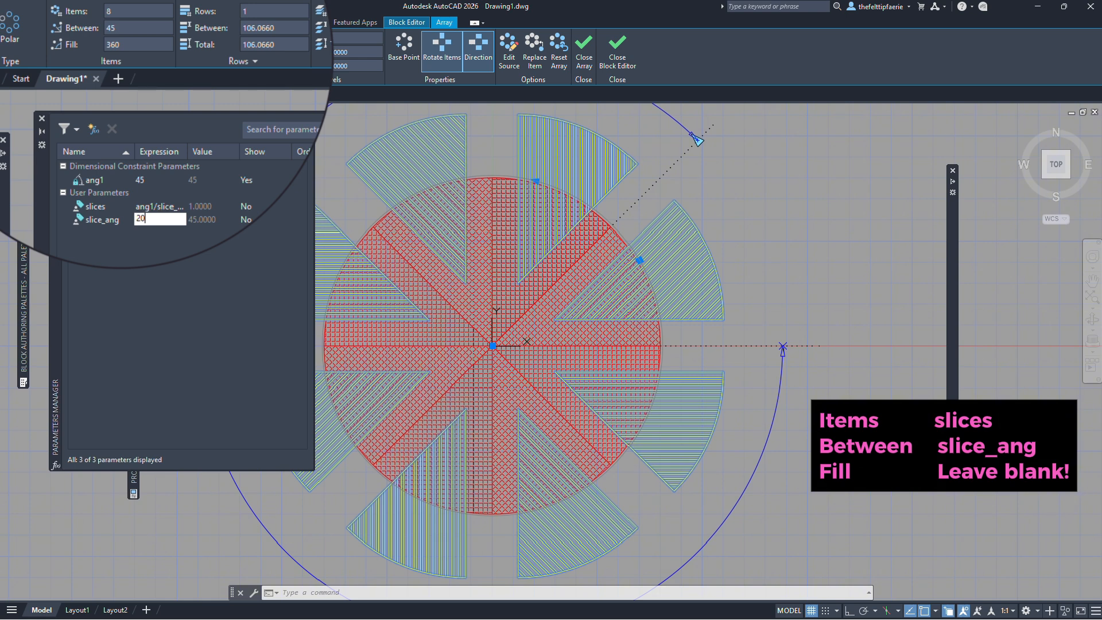
pyautogui.press('Return')
pyautogui.doubleClick(159, 217)
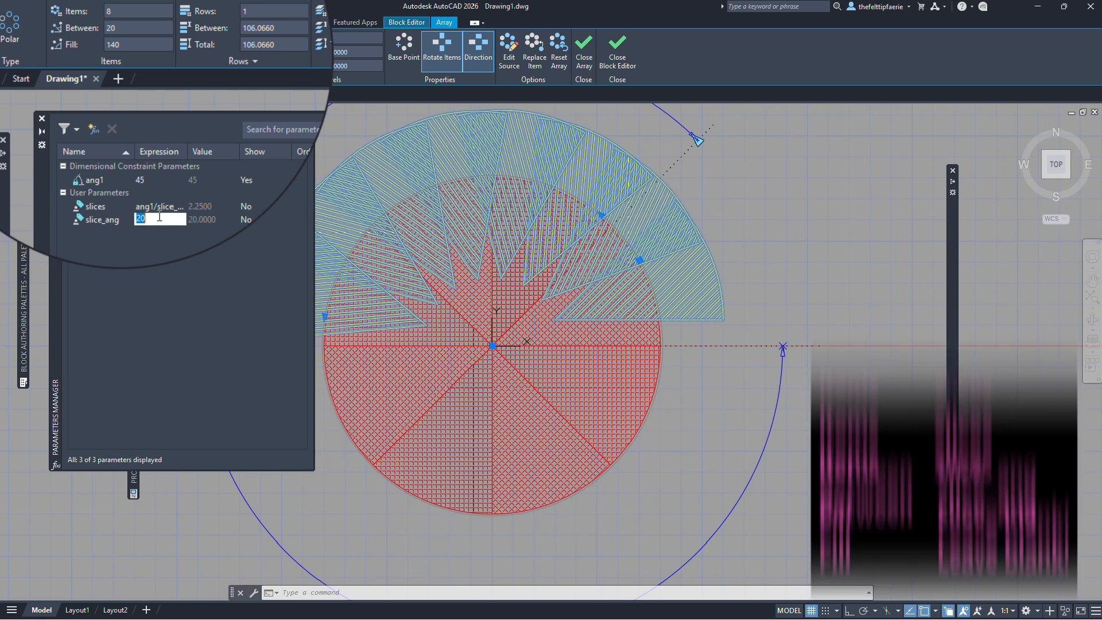
pyautogui.write('45')
pyautogui.press('Return')
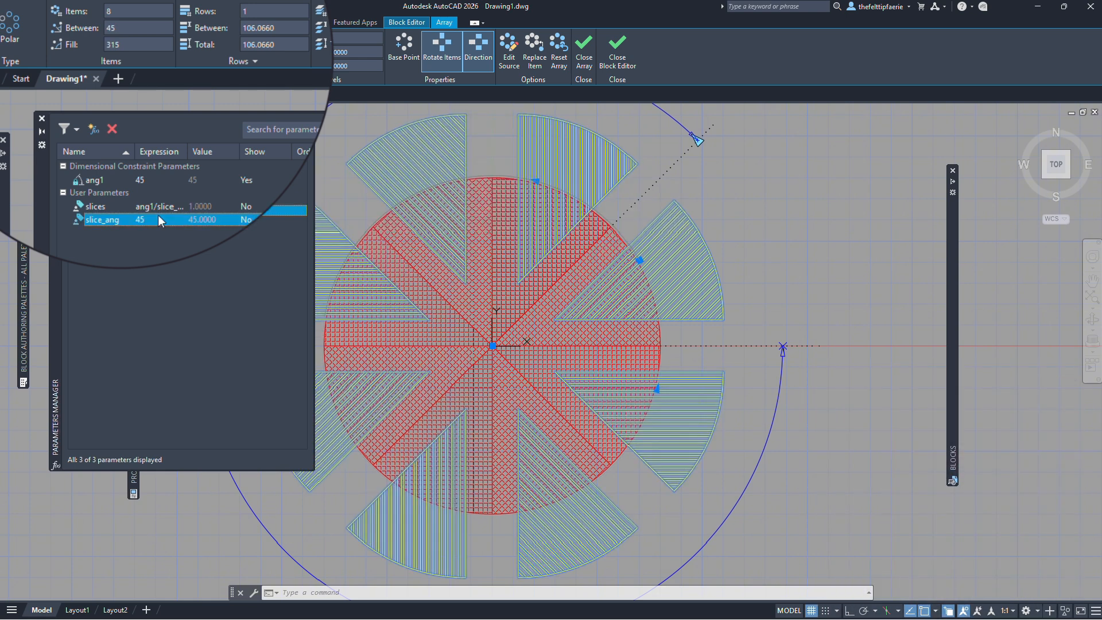
# Set the yellow polar array's item count to the slices parameter and finish editing the array.
pyautogui.click(148, 290)
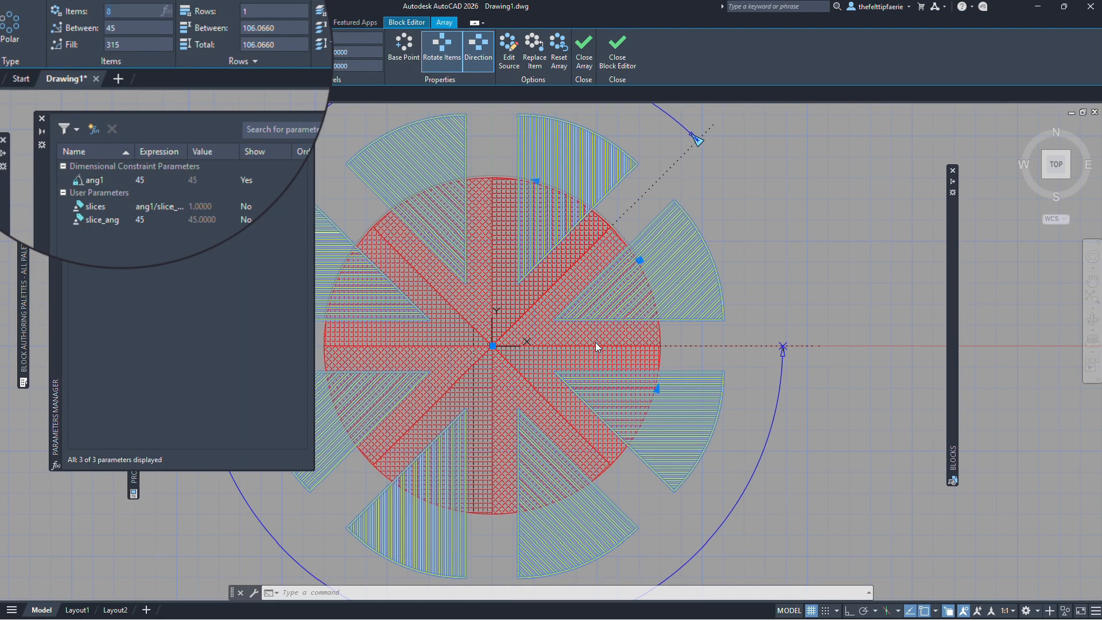
pyautogui.doubleClick(124, 12)
pyautogui.write('slices')
pyautogui.press('Return')
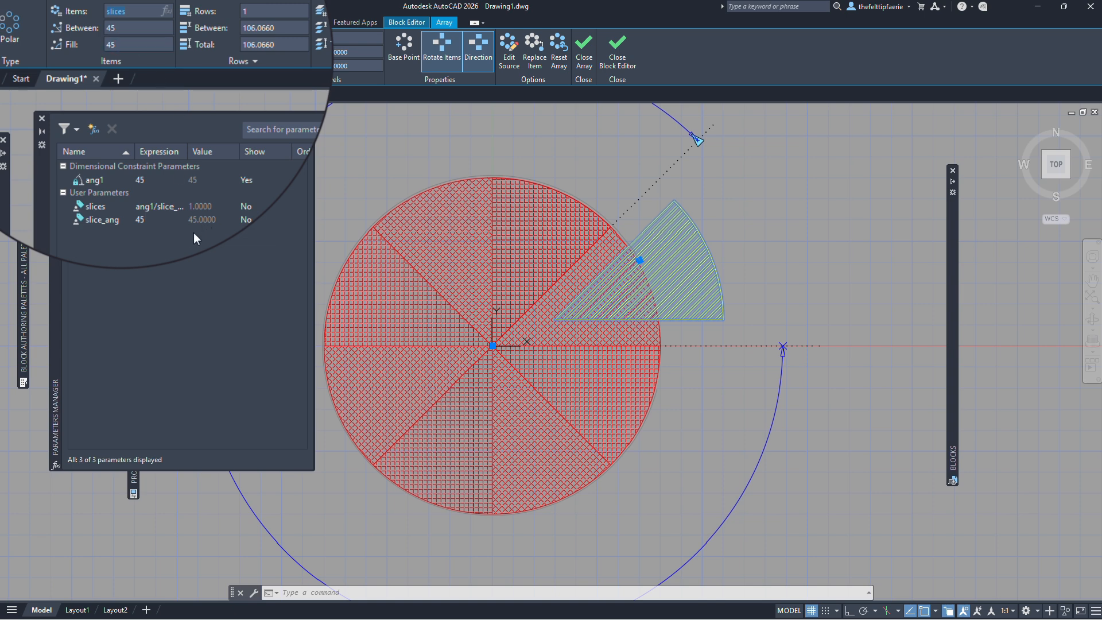
pyautogui.click(588, 49)
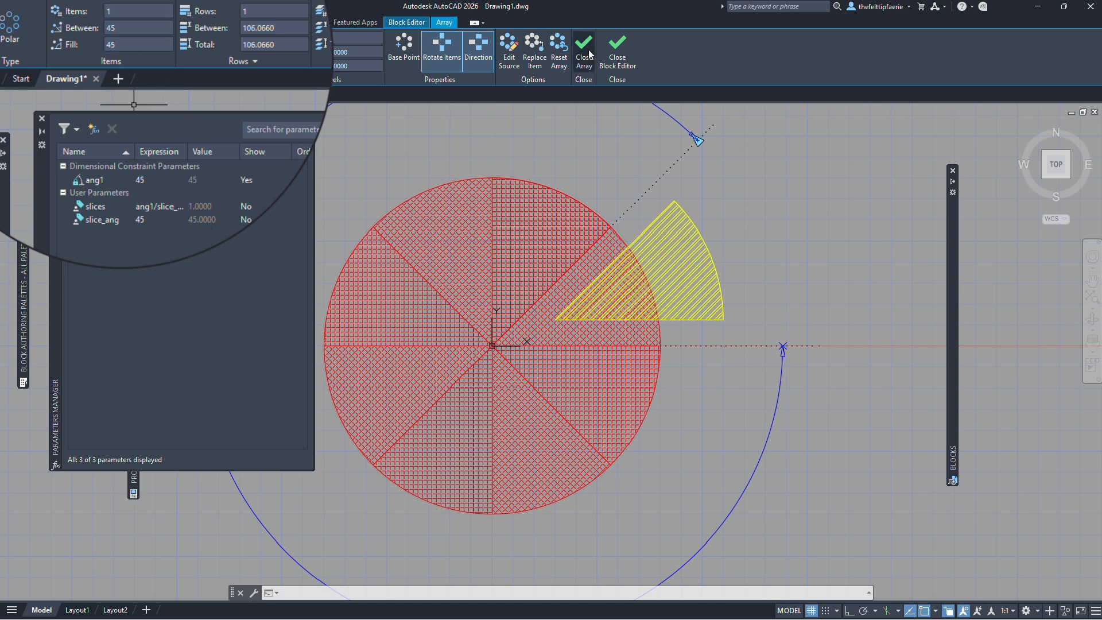
pyautogui.press('Escape')
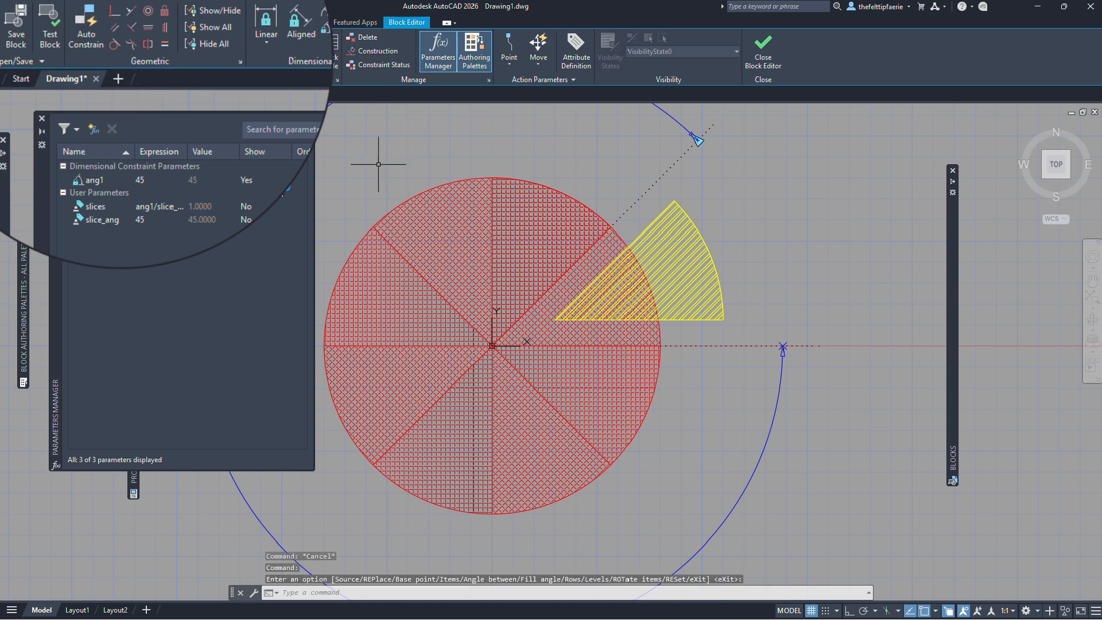
# Test the yellow slice array by setting ang1 to 90 and 180, and return ang1 to 45.
pyautogui.click(154, 180)
pyautogui.click(154, 180)
pyautogui.write('90')
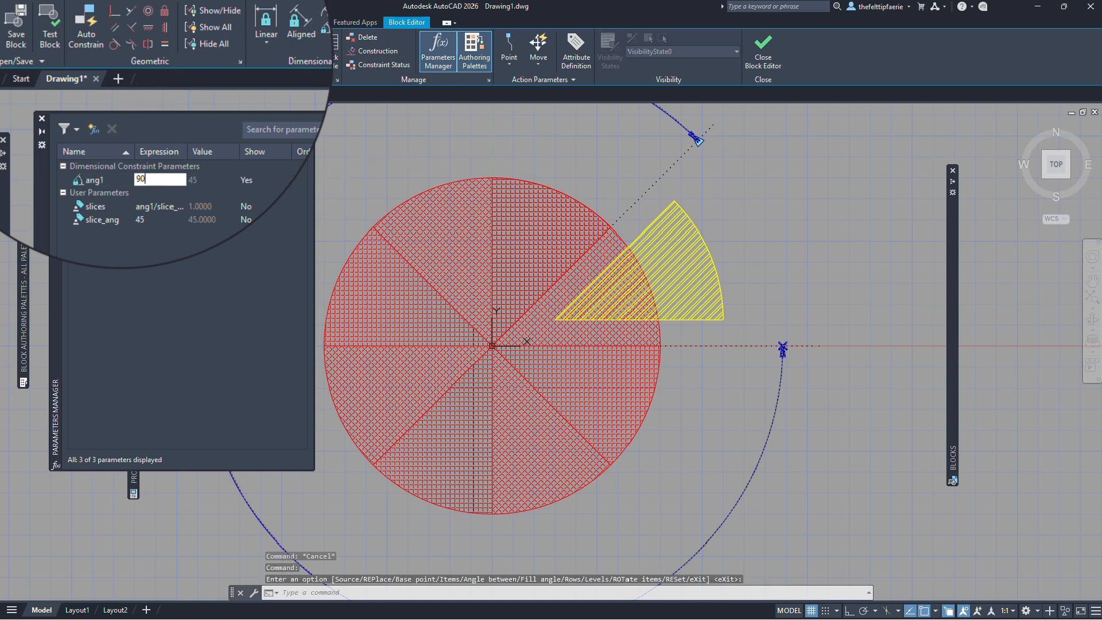
pyautogui.press('Return')
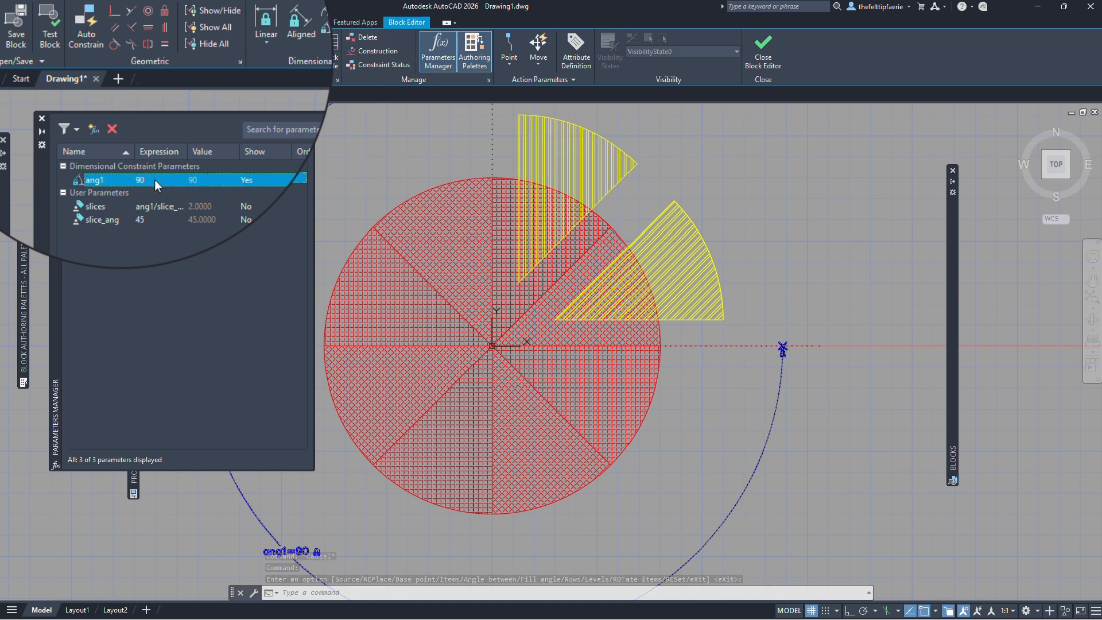
pyautogui.click(154, 180)
pyautogui.write('180')
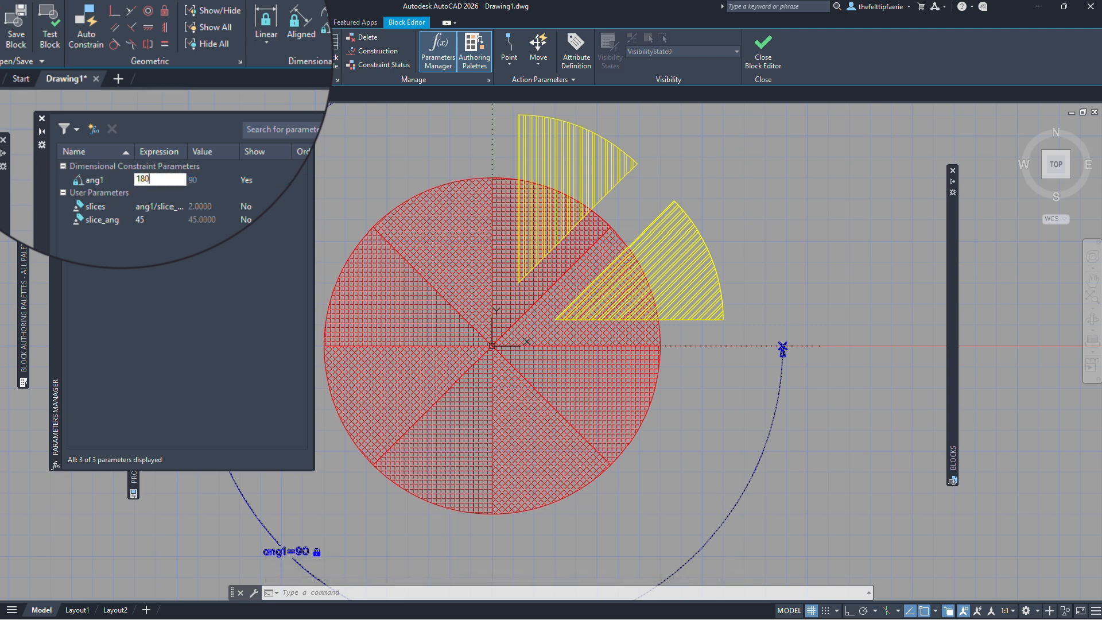
pyautogui.press('Return')
pyautogui.click(154, 180)
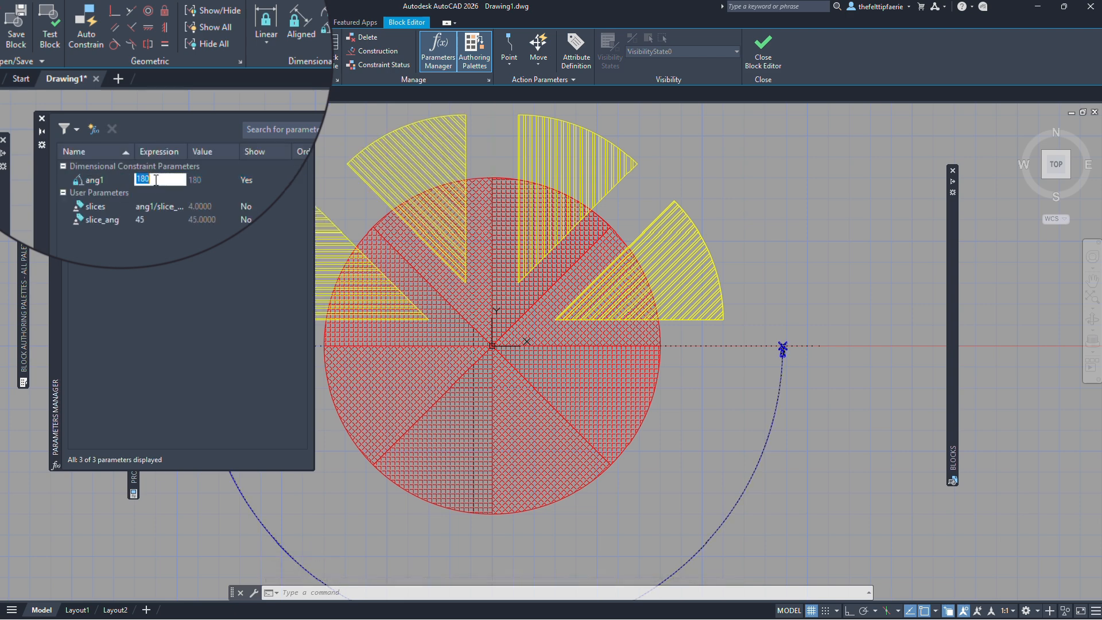
pyautogui.write('45')
pyautogui.press('Return')
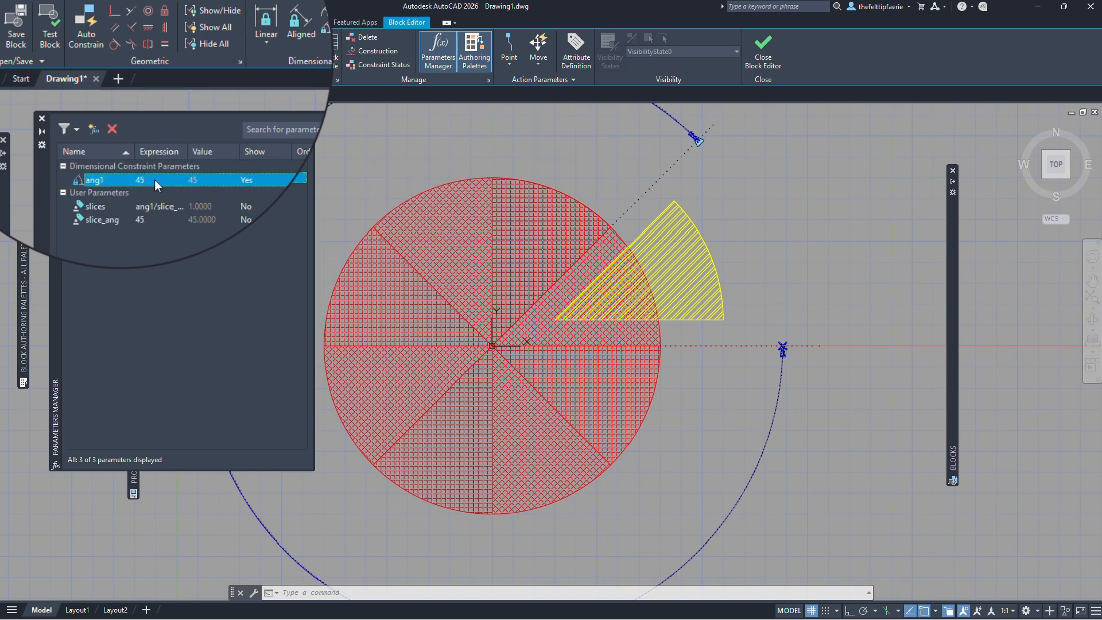
# Select the red polar array and set its angle between items to slice_ang.
pyautogui.click(552, 221)
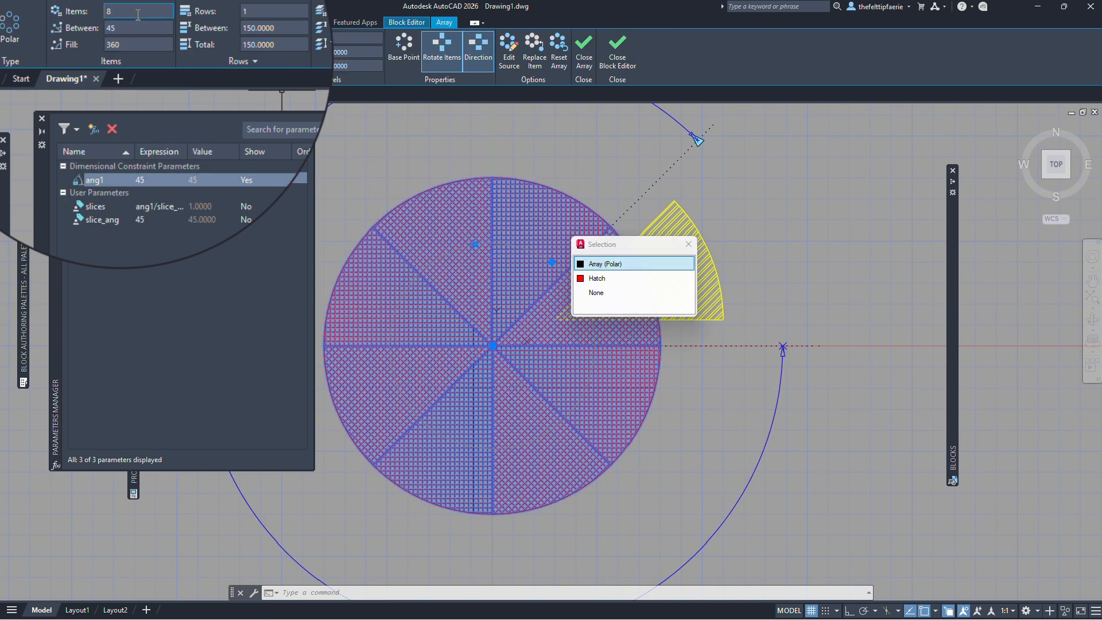
pyautogui.click(138, 14)
pyautogui.click(136, 29)
pyautogui.write('s')
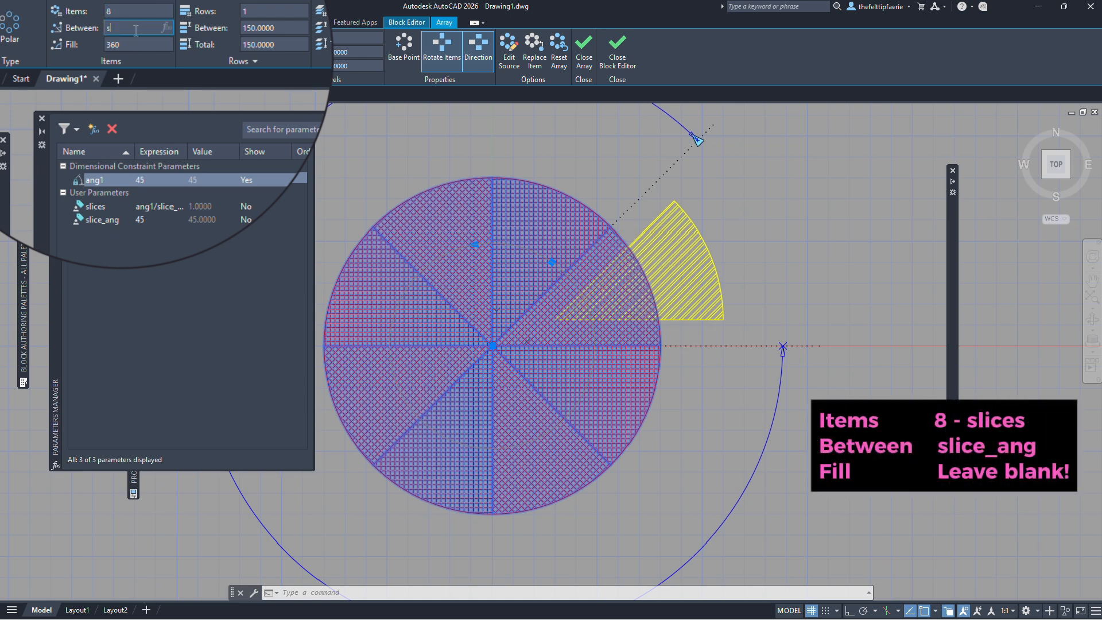
pyautogui.write('lice_ang')
pyautogui.press('Return')
# Set the red polar array's item count to the expression 8-slices.
pyautogui.click(144, 14)
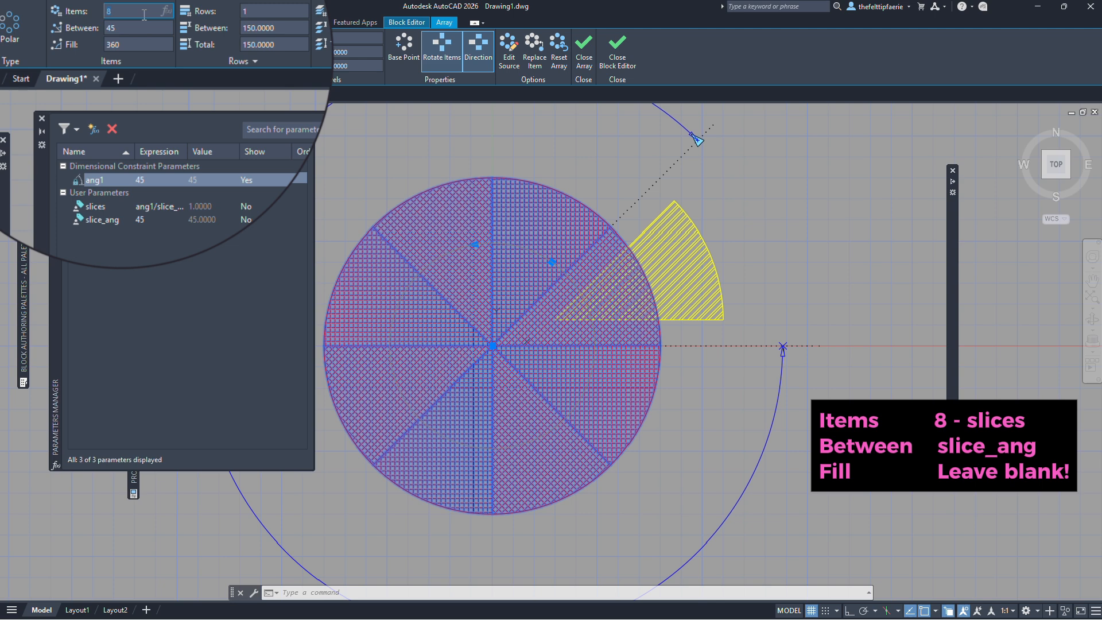
pyautogui.write('-slices')
pyautogui.press('Return')
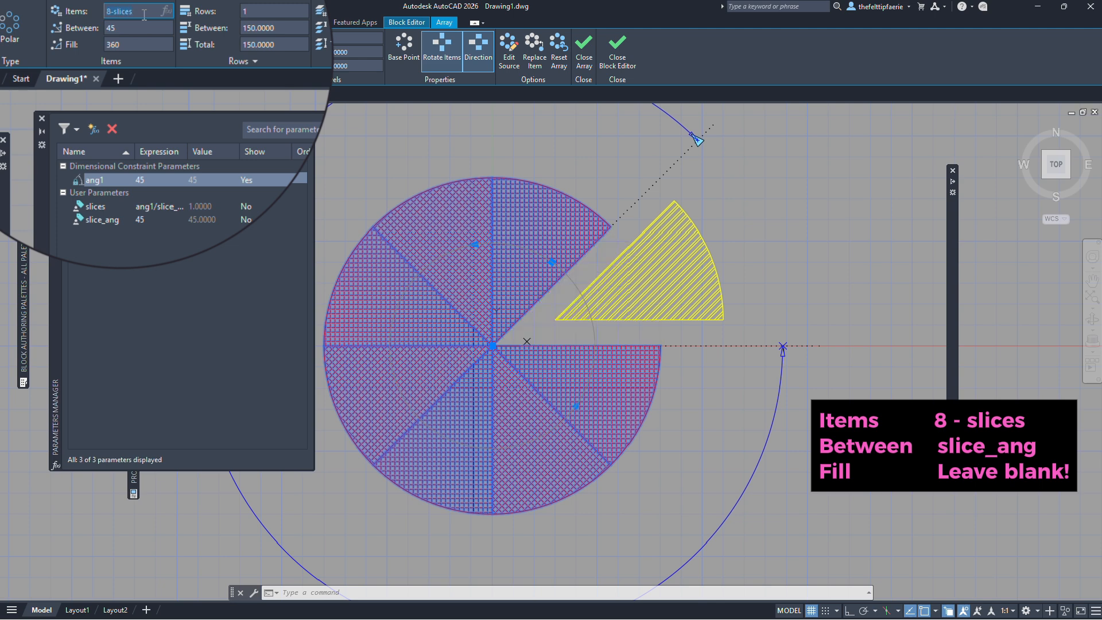
# Test the red slice array by setting ang1 to 180 and returning it to 45, and finish editing the array.
pyautogui.click(198, 274)
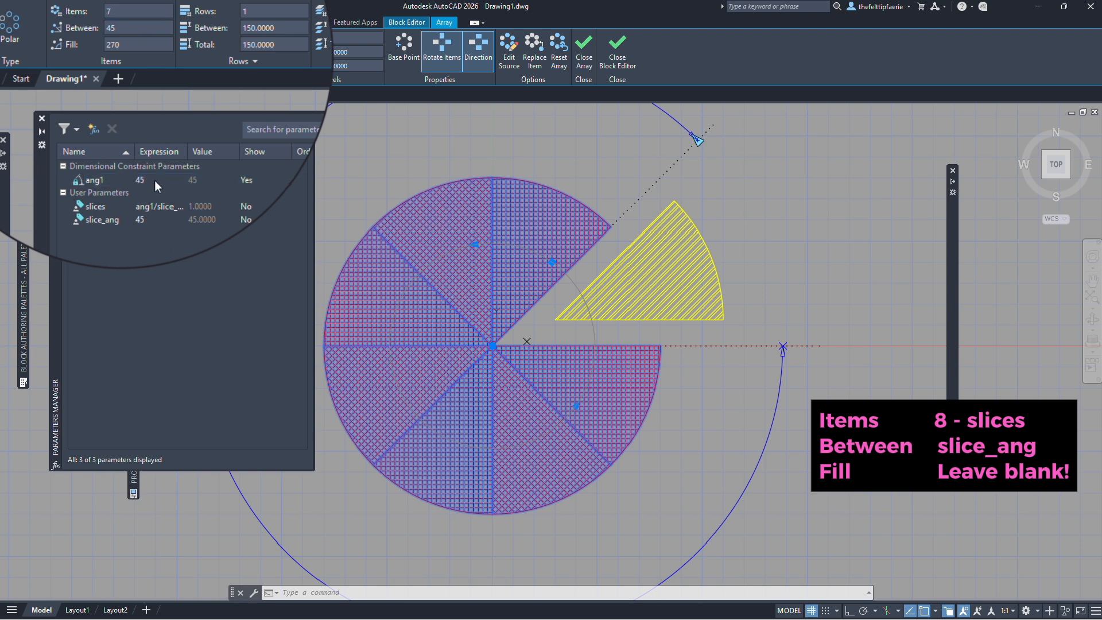
pyautogui.doubleClick(155, 180)
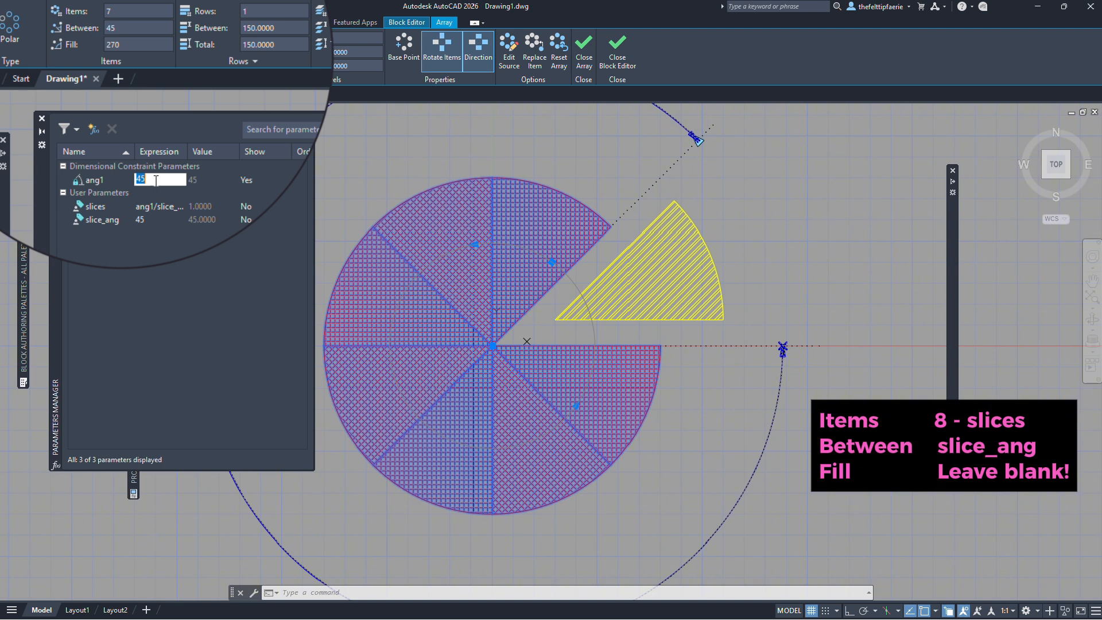
pyautogui.write('180')
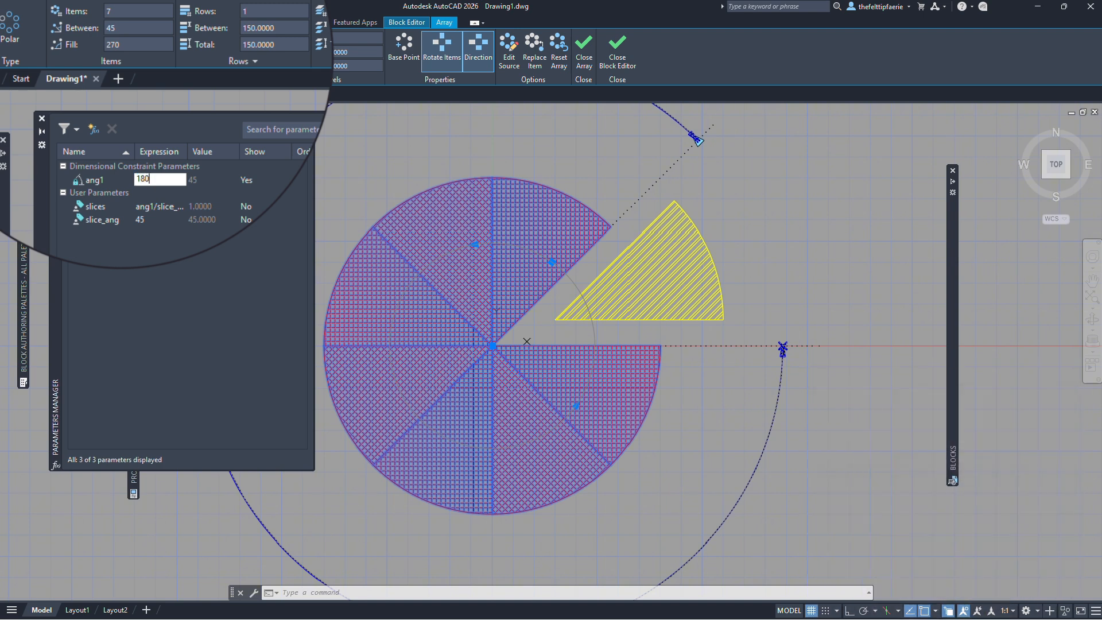
pyautogui.press('Return')
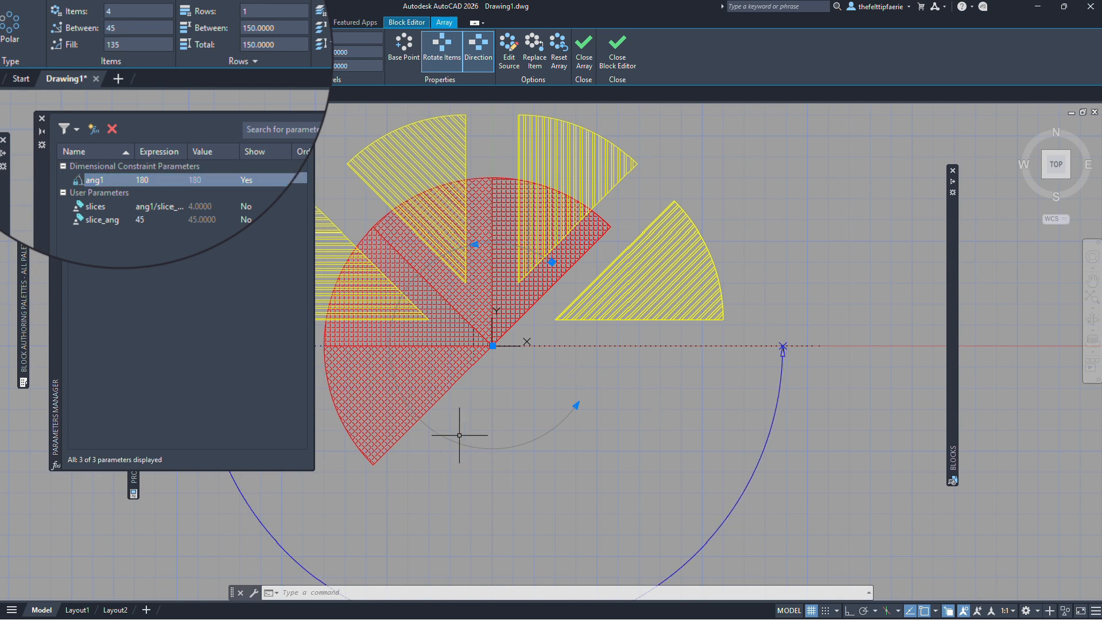
pyautogui.doubleClick(158, 179)
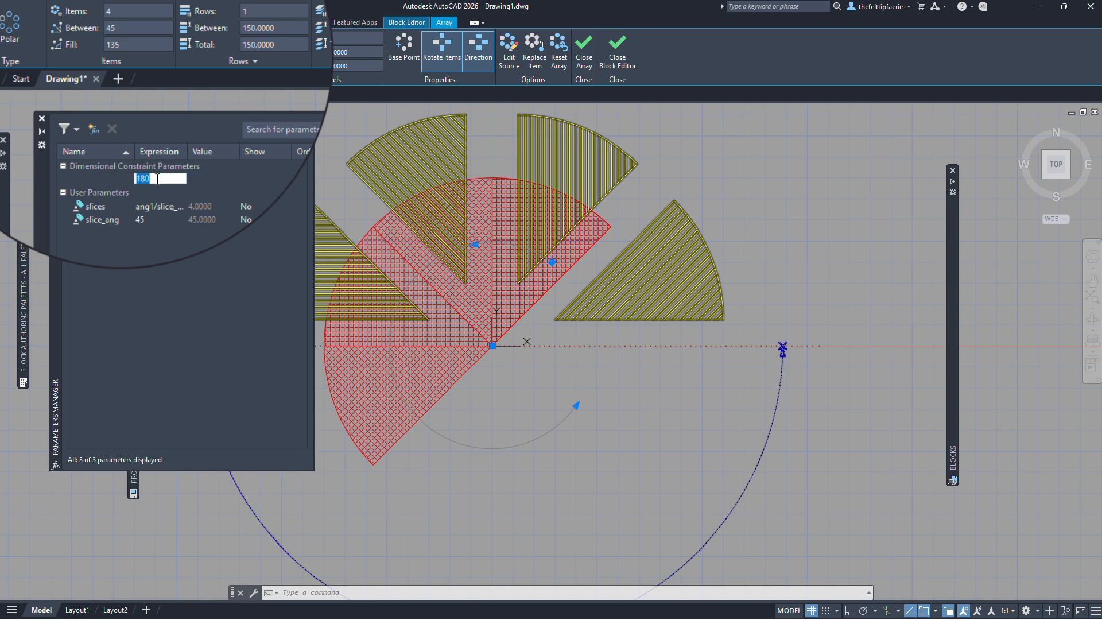
pyautogui.write('45')
pyautogui.press('Return')
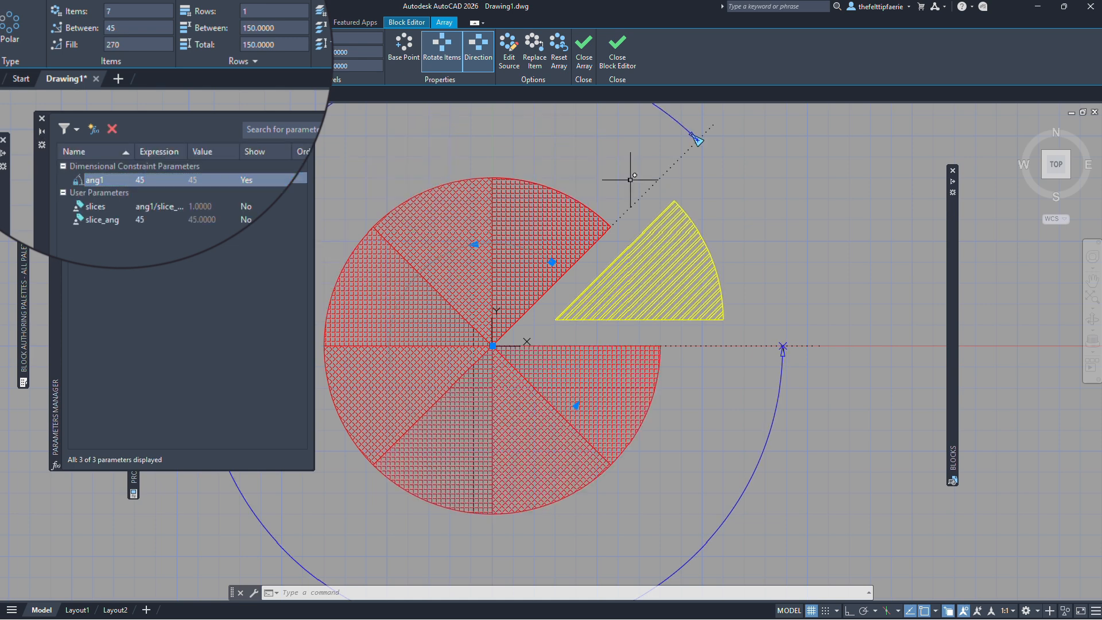
pyautogui.click(585, 50)
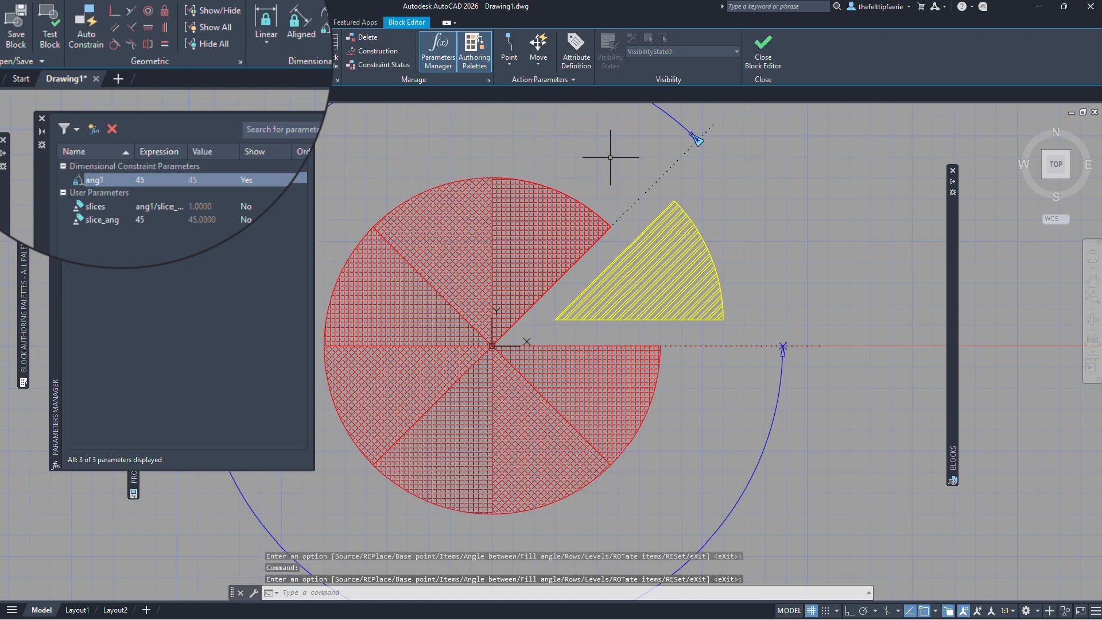
# Mirror the red polar array across a 22.5-degree line through the circle's center, erasing the source objects.
pyautogui.click(588, 202)
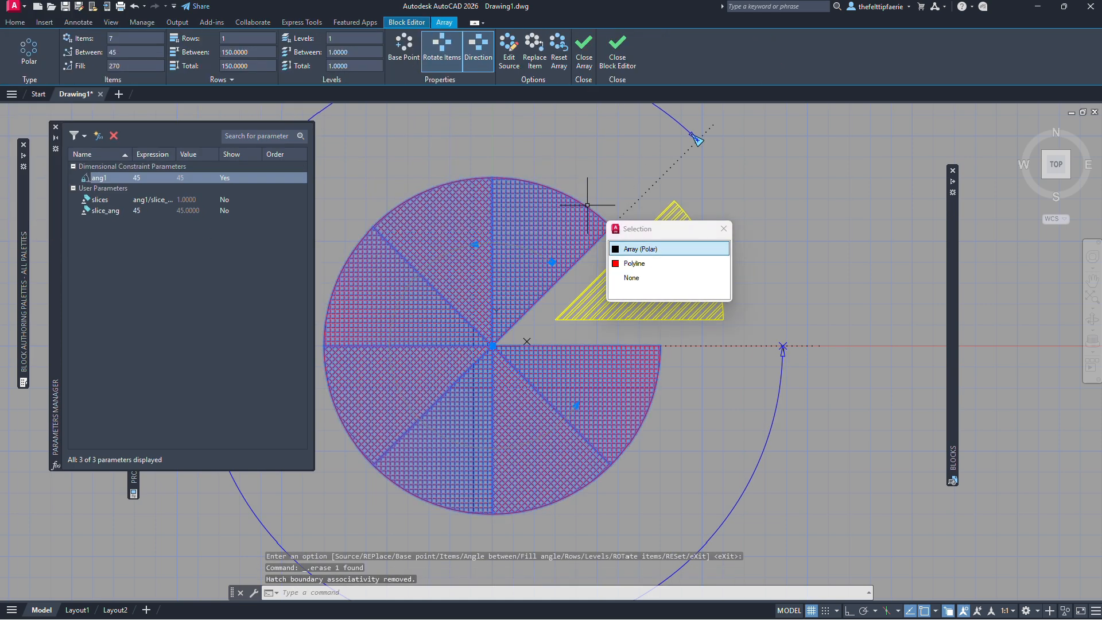
pyautogui.write('MI')
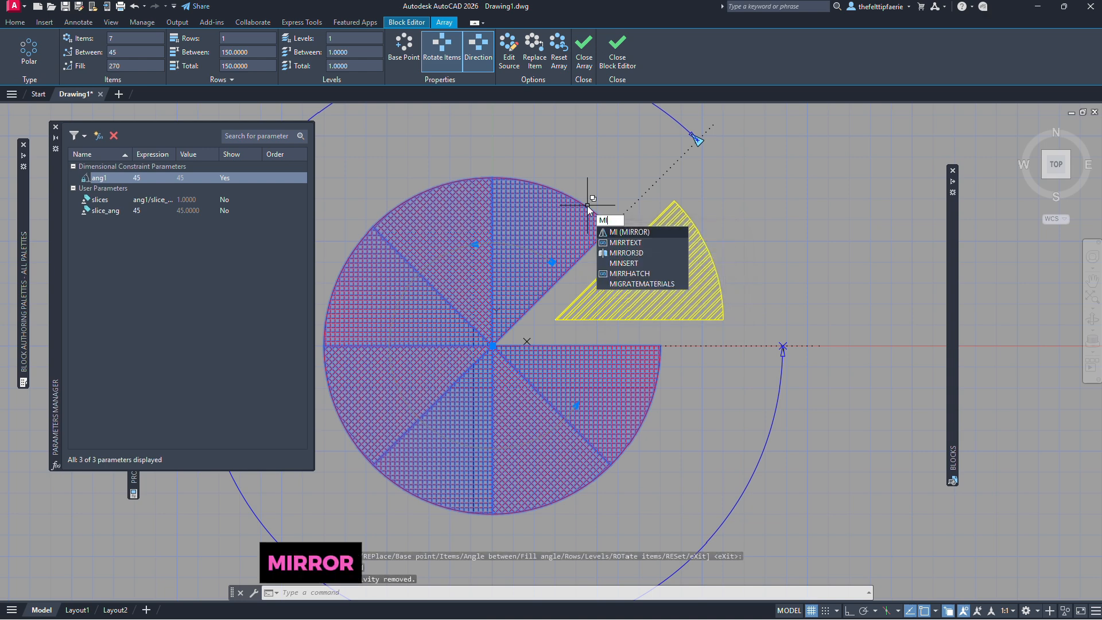
pyautogui.press('Return')
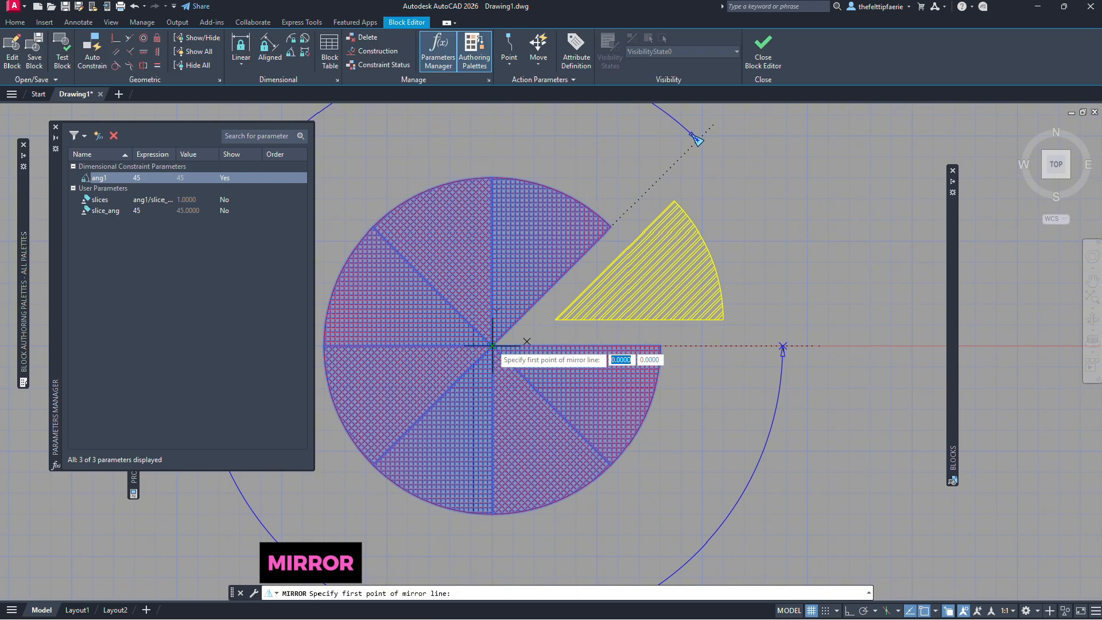
pyautogui.click(492, 346)
pyautogui.click(773, 226)
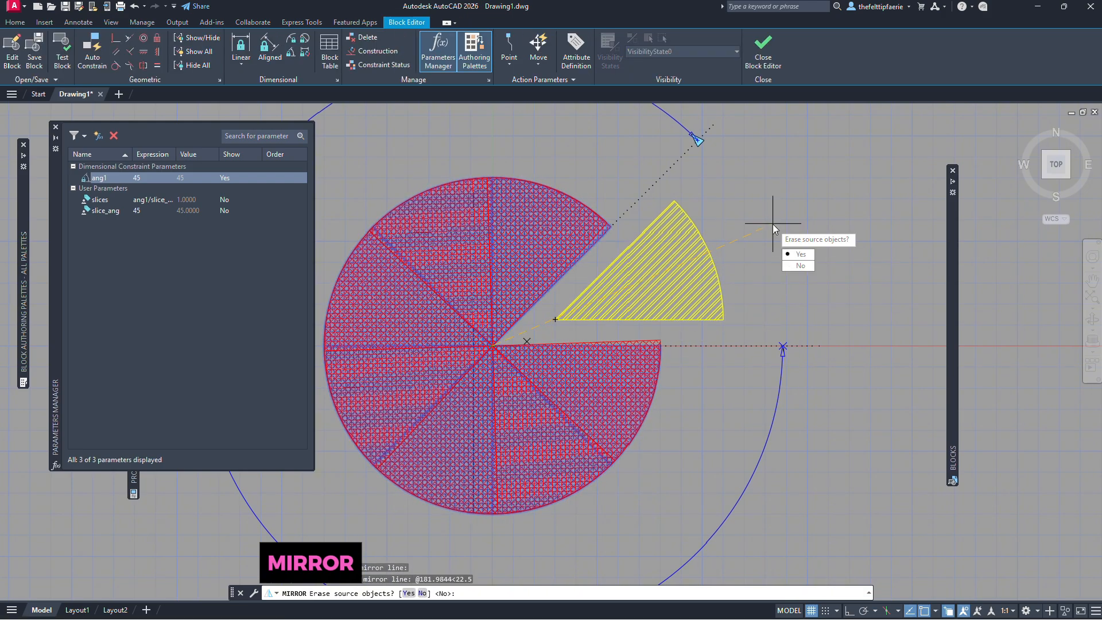
pyautogui.write('Y')
pyautogui.press('Return')
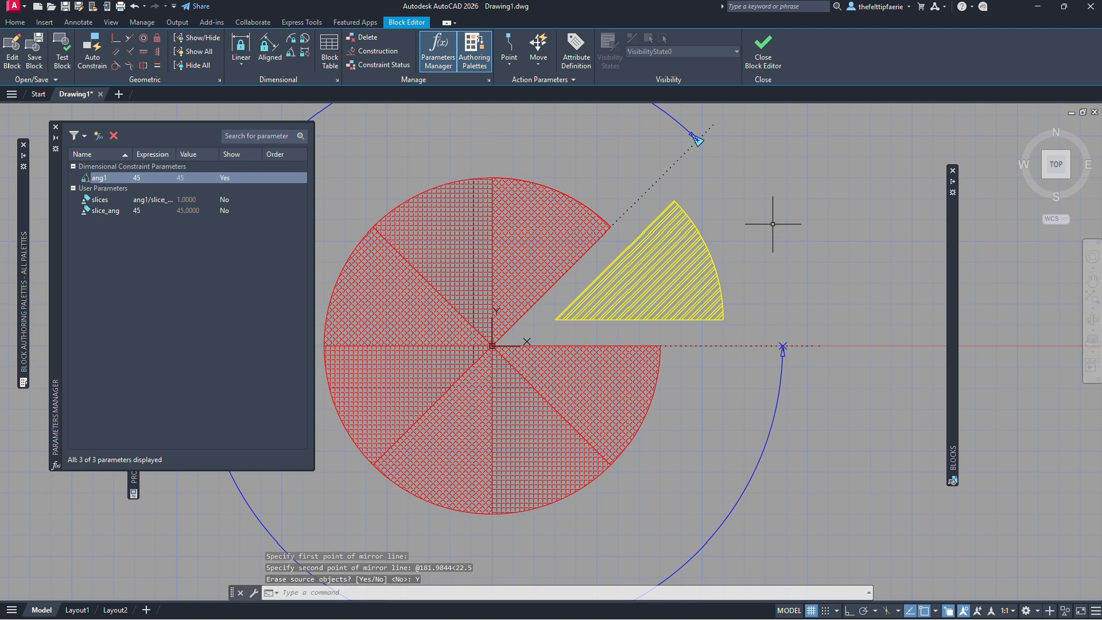
# Set ang1 to 180, delete the stray unhatched red slice outline, and return ang1 to 45.
pyautogui.doubleClick(145, 178)
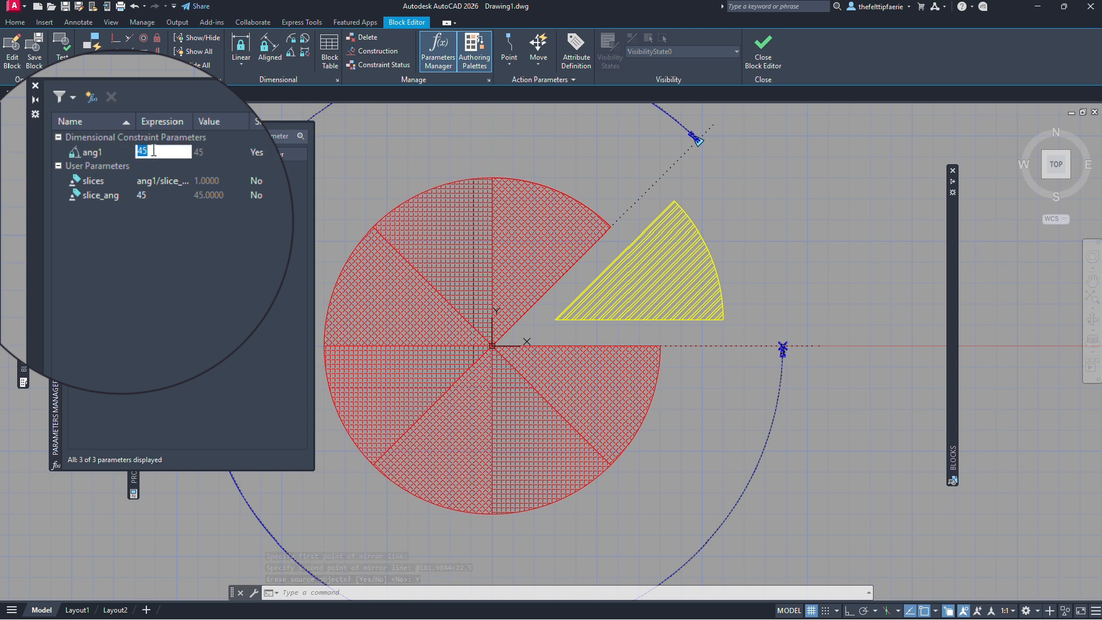
pyautogui.write('180')
pyautogui.press('Return')
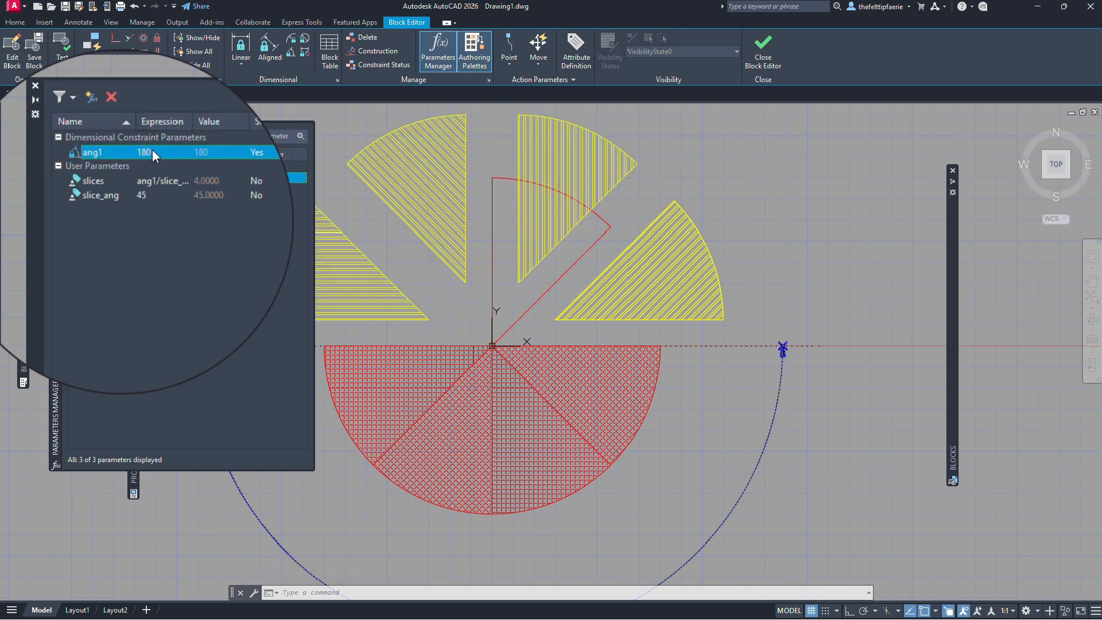
pyautogui.click(520, 317)
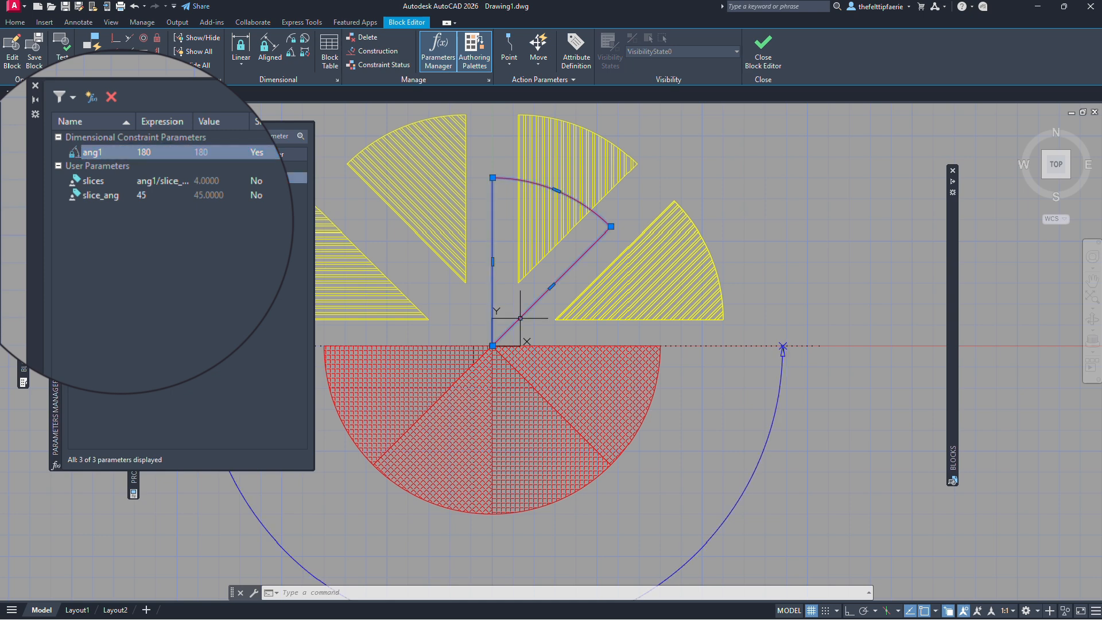
pyautogui.press('Delete')
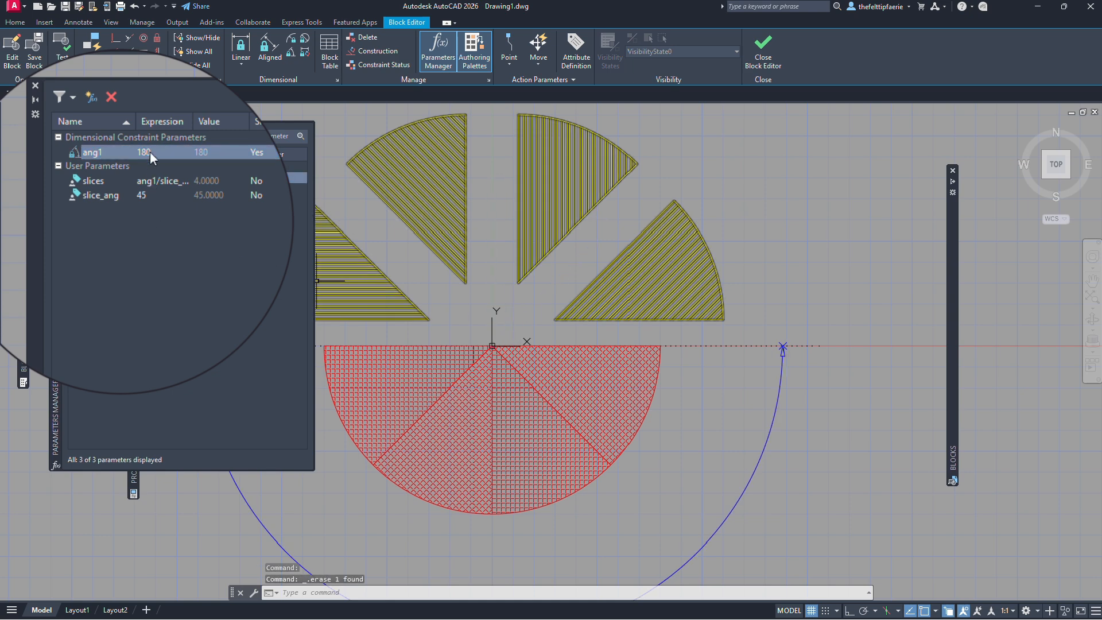
pyautogui.doubleClick(150, 150)
pyautogui.write('45')
pyautogui.press('Return')
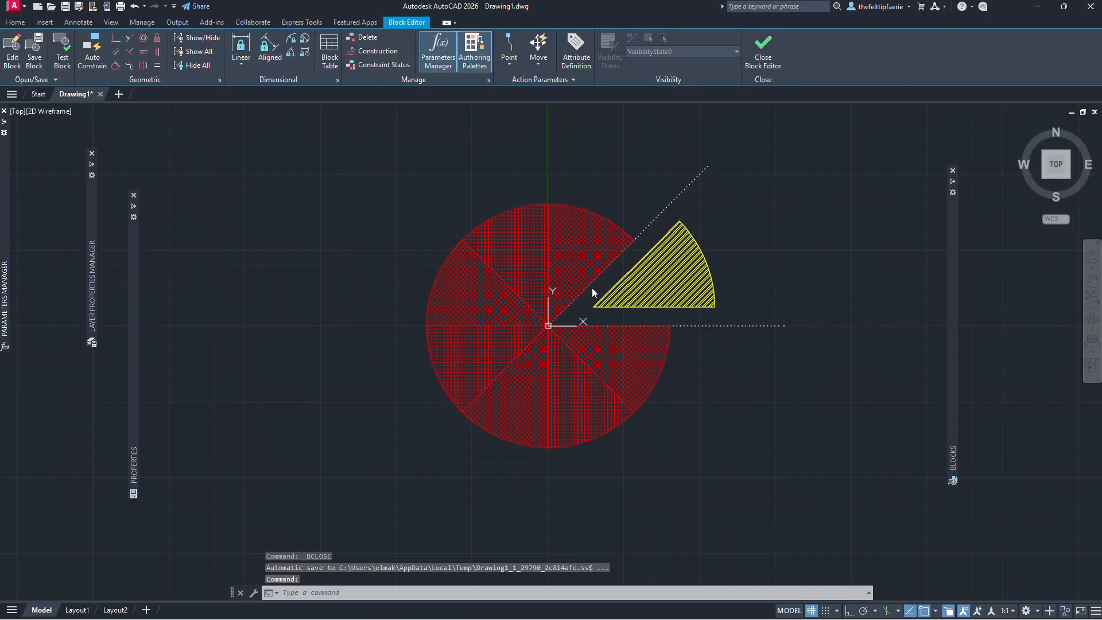
# Test the inserted block in the drawing by moving its angle grip from the first slice to straight below the center.
pyautogui.click(630, 294)
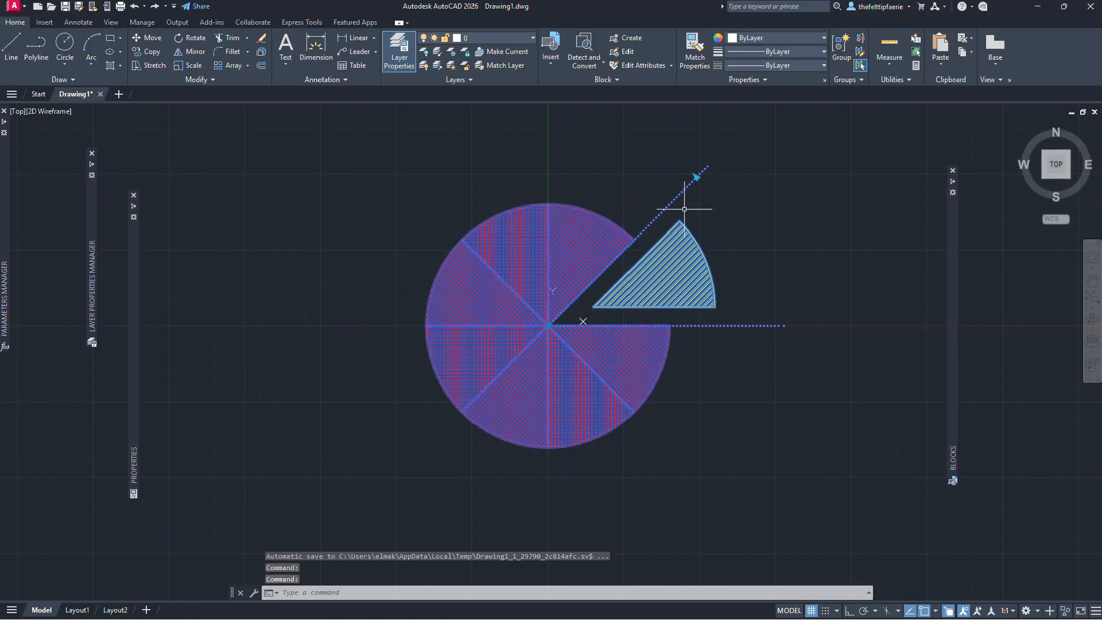
pyautogui.click(696, 176)
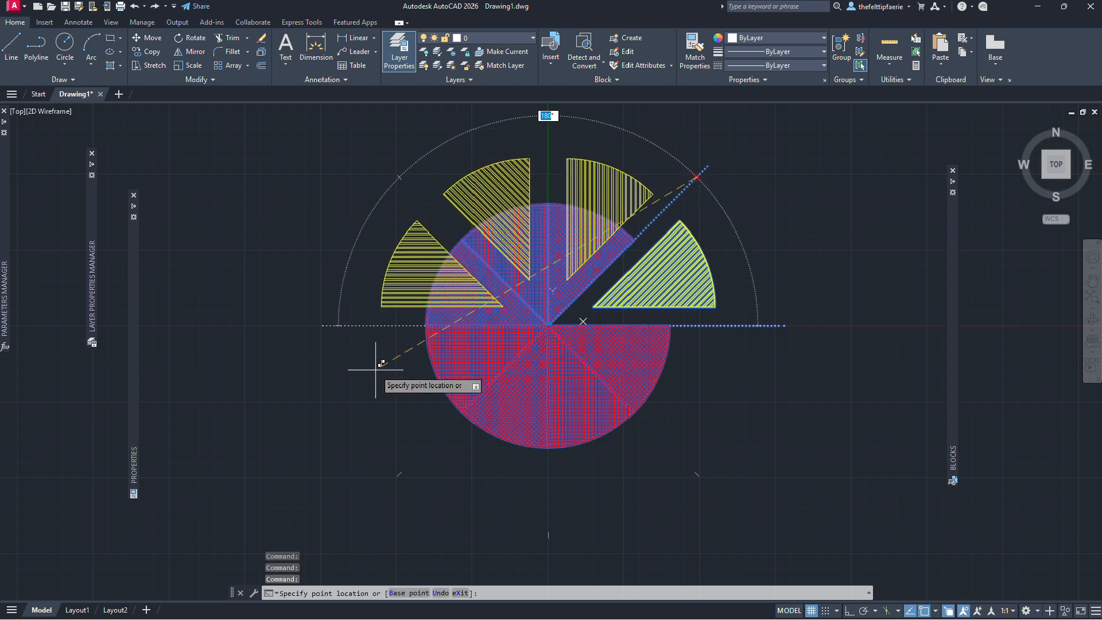
pyautogui.click(548, 534)
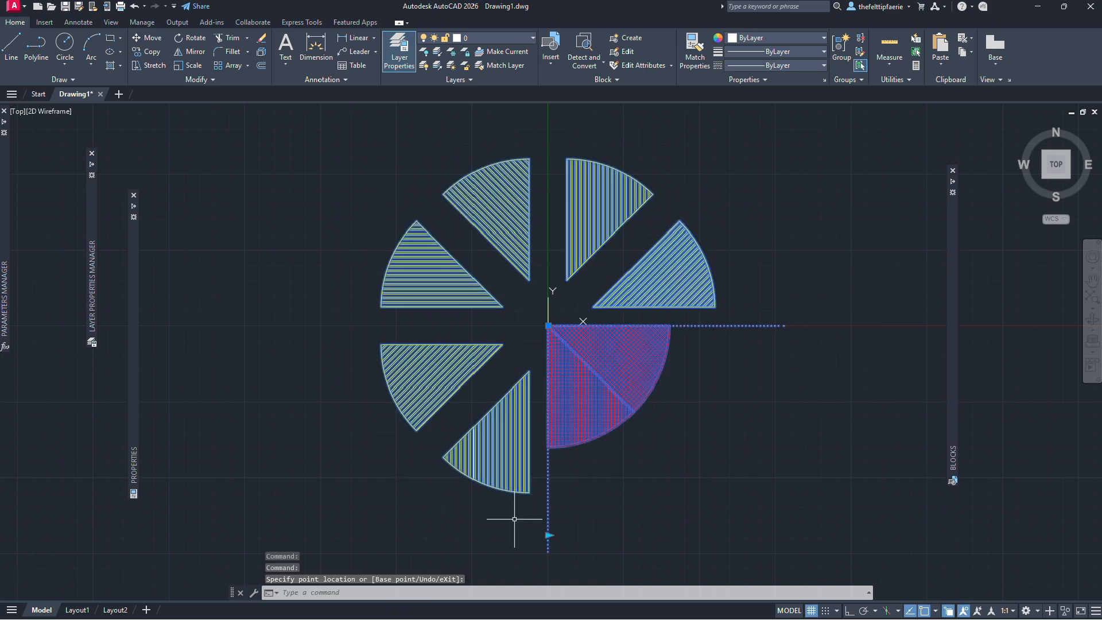
pyautogui.press('Escape')
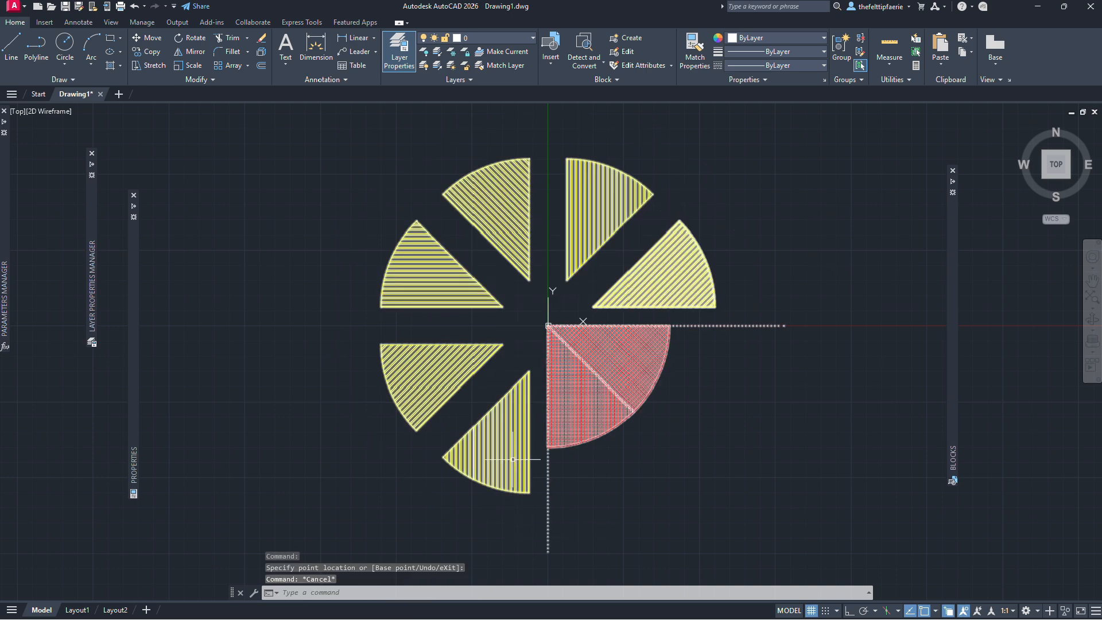
pyautogui.click(547, 520)
pyautogui.click(548, 534)
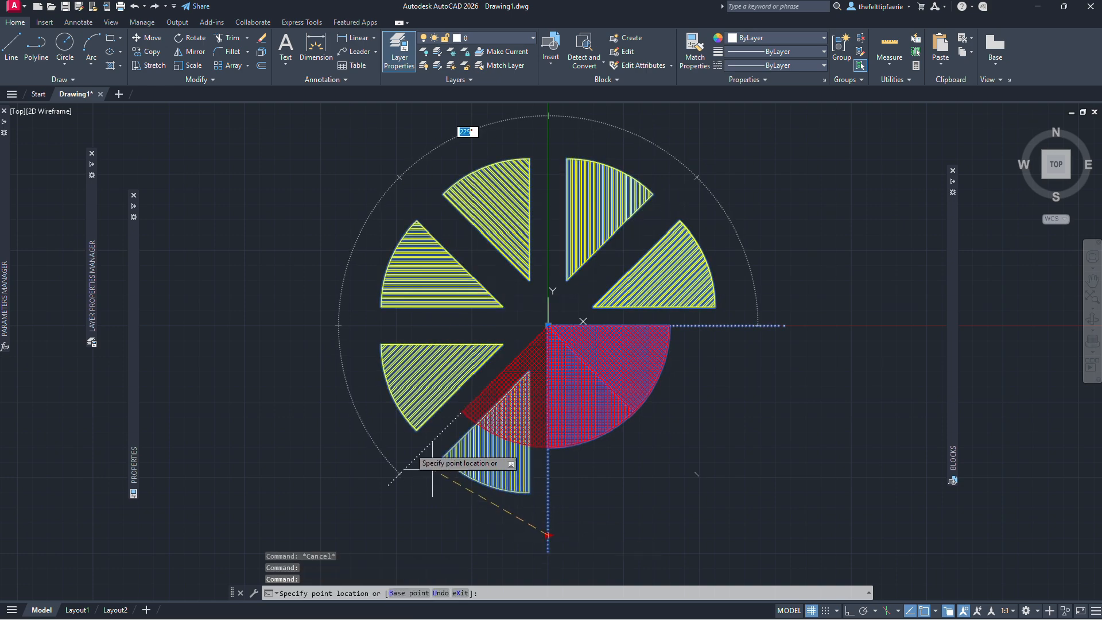
pyautogui.press('Escape')
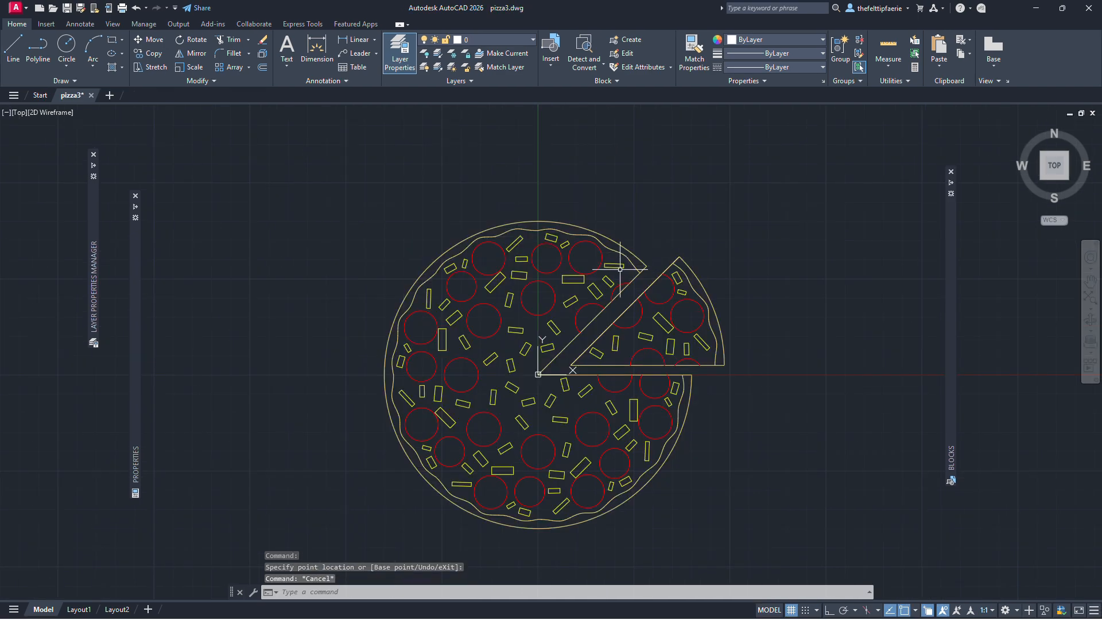
# Open the pizza block's definition in pizza3.dwg for editing.
pyautogui.doubleClick(617, 294)
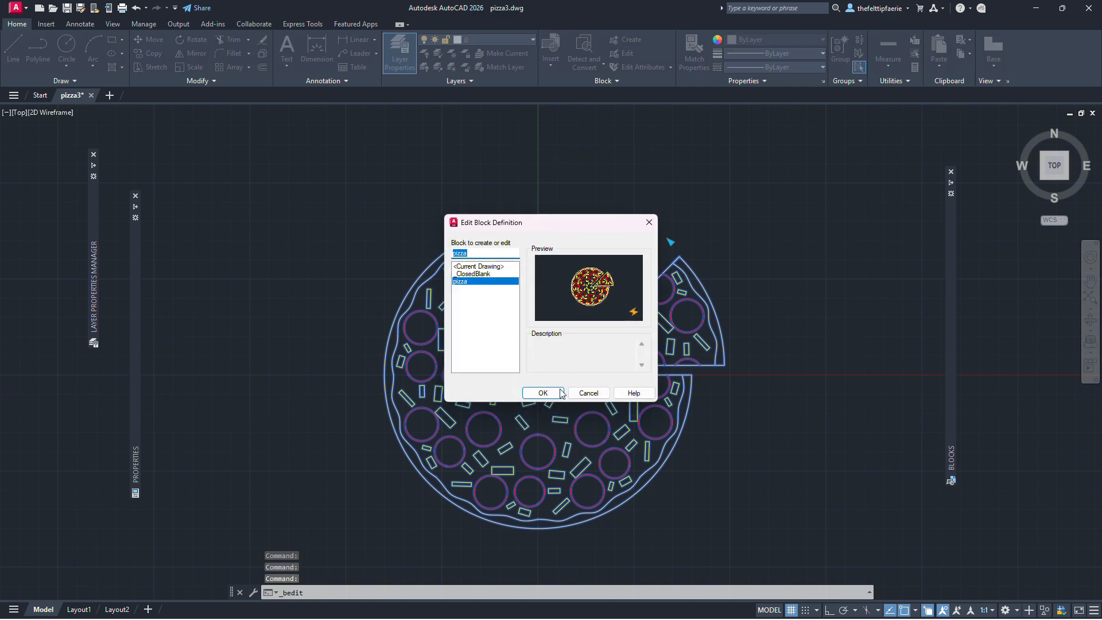
pyautogui.click(549, 396)
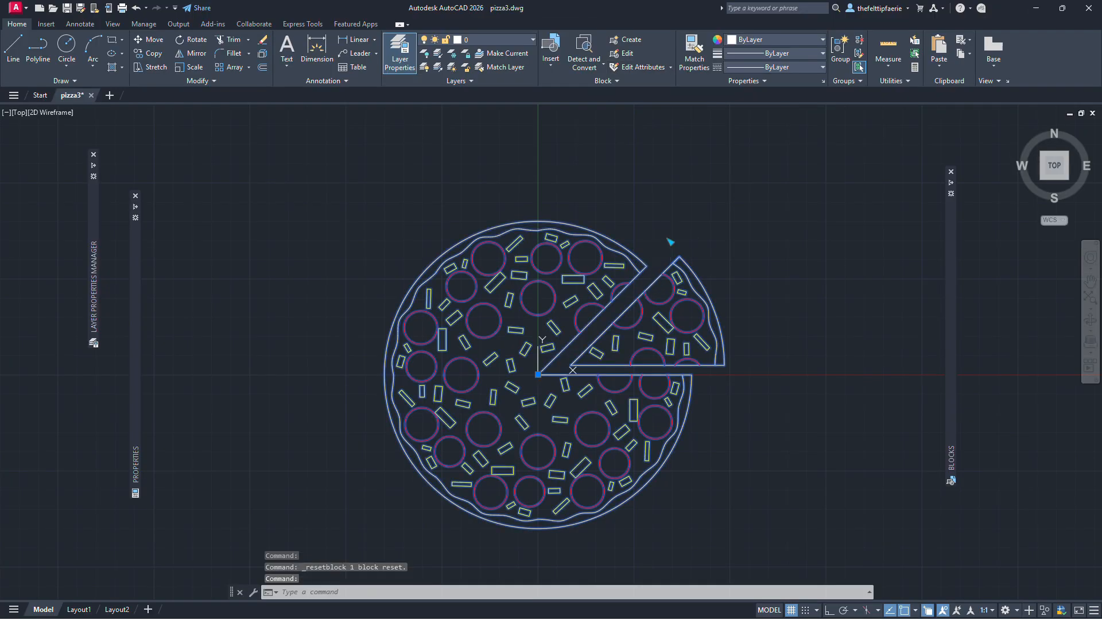
# Test the pizza block by moving its angle grip around until one whole slice remains, and return it to 45 degrees.
pyautogui.click(669, 241)
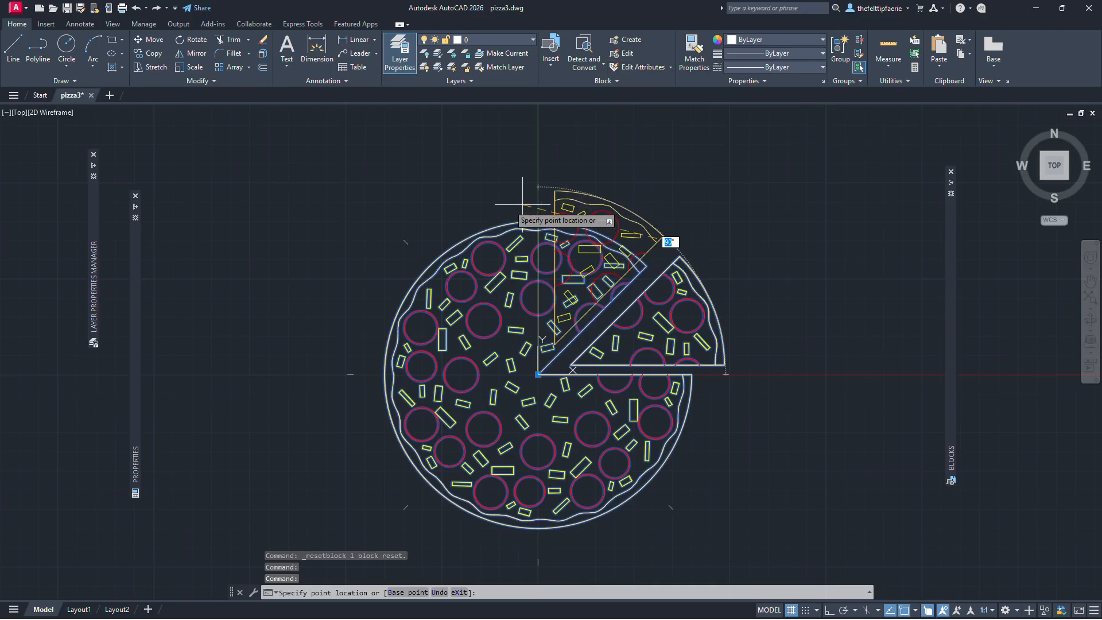
pyautogui.click(677, 483)
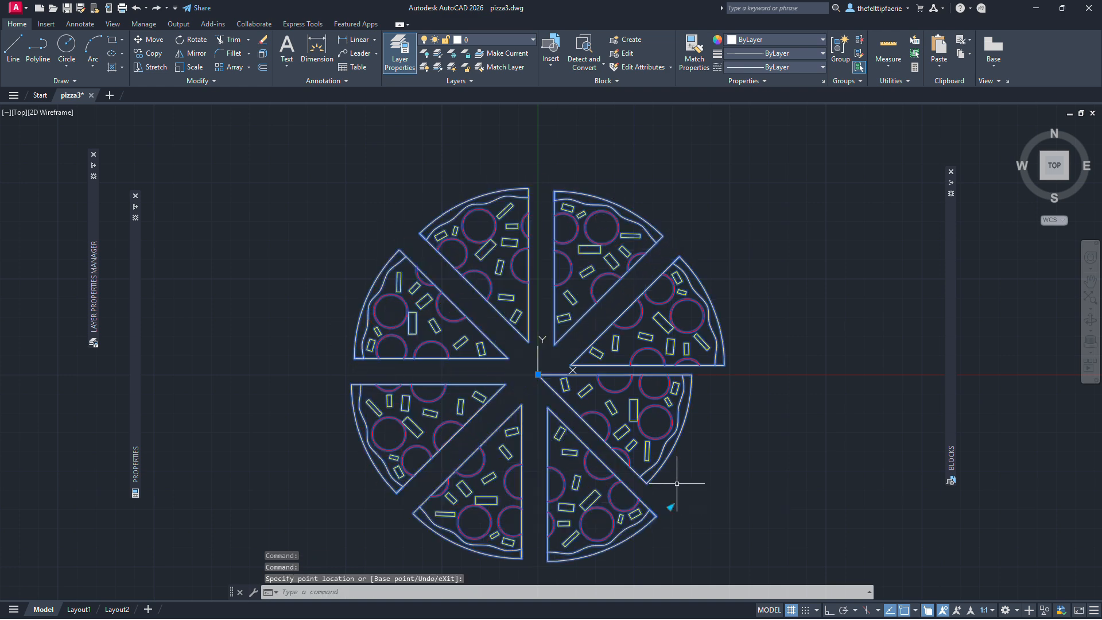
pyautogui.click(671, 507)
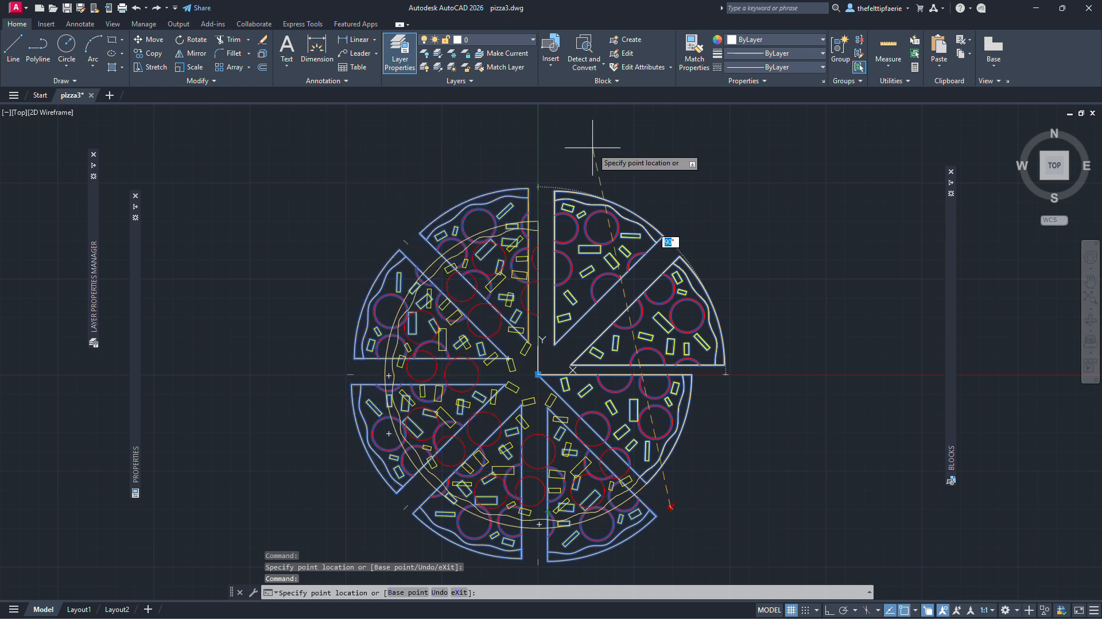
pyautogui.click(652, 199)
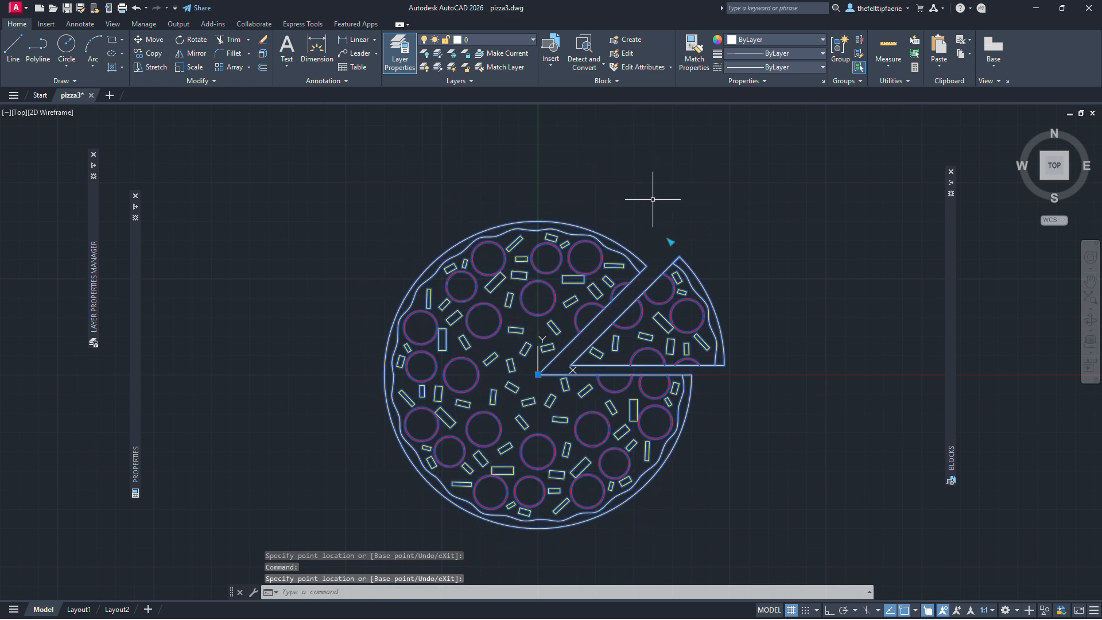
pyautogui.press('Escape')
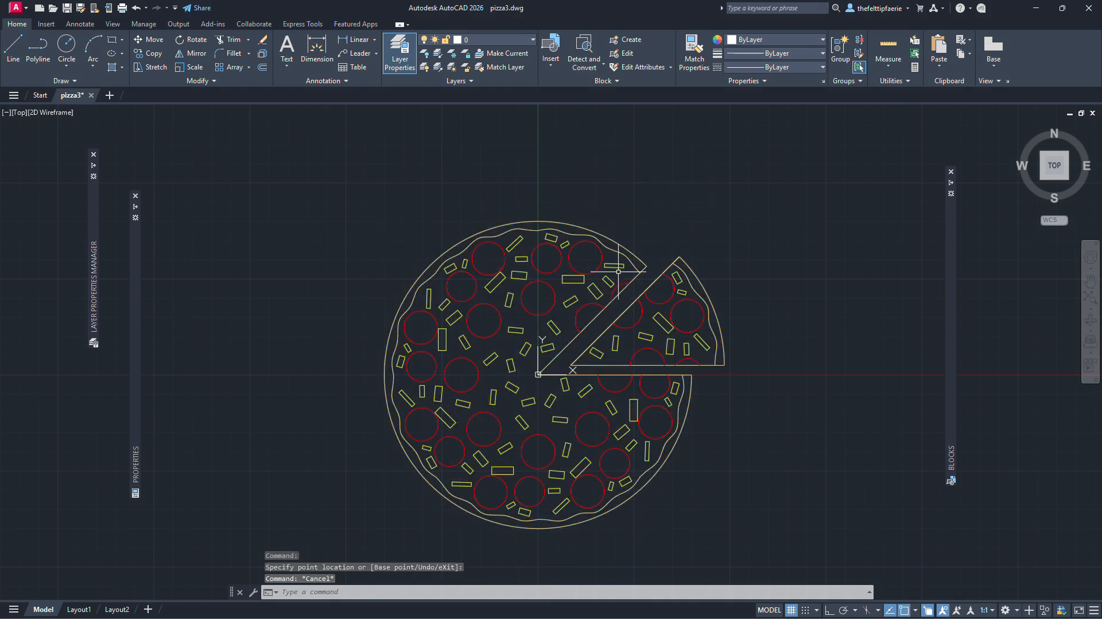